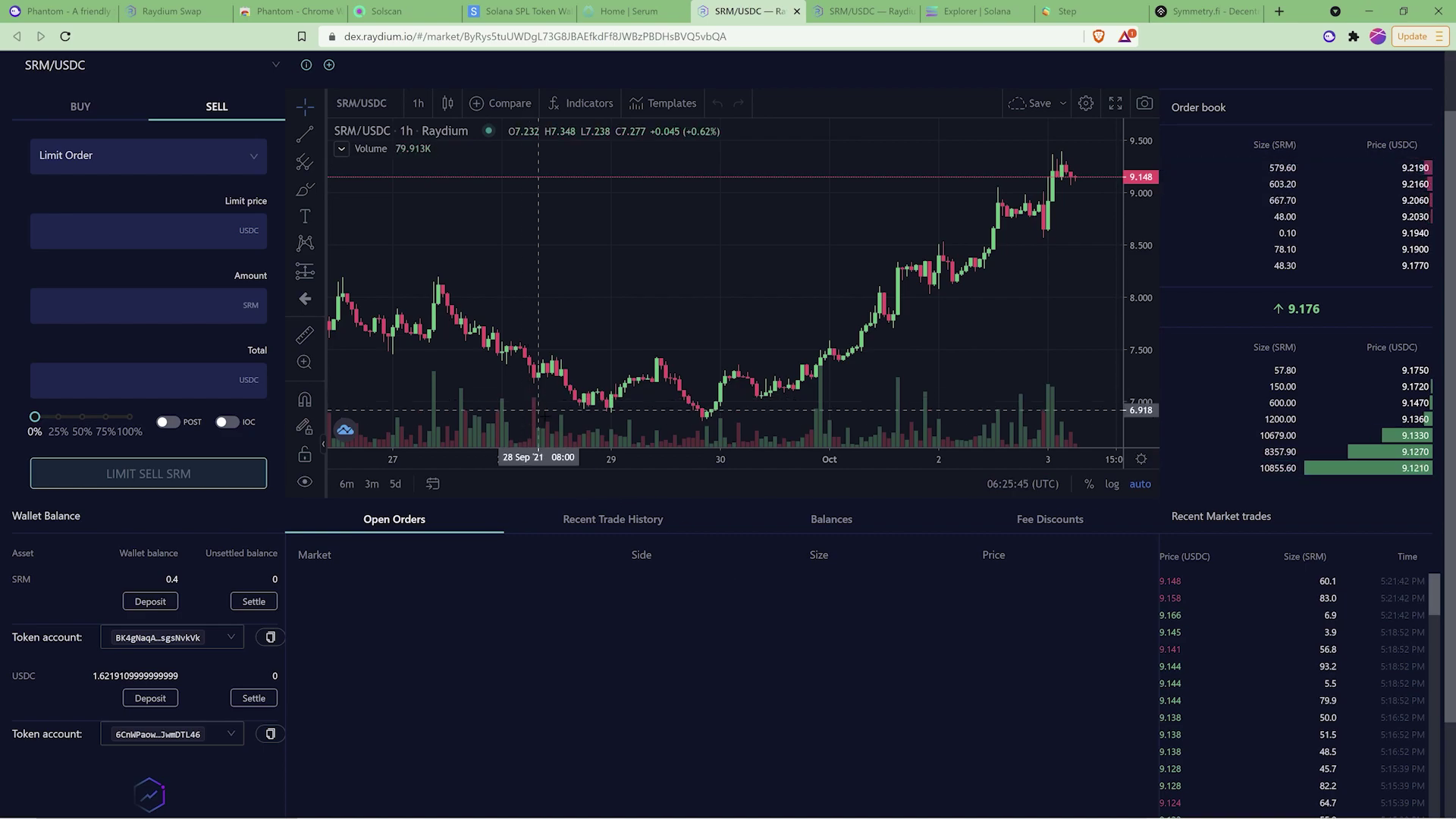
Check the wallet's token balances and look over the SRM deposit details
{"action": "scroll", "coordinate": [543, 416], "scroll_direction": "up", "scroll_amount": 2}
{"action": "left_click", "coordinate": [1330, 37]}
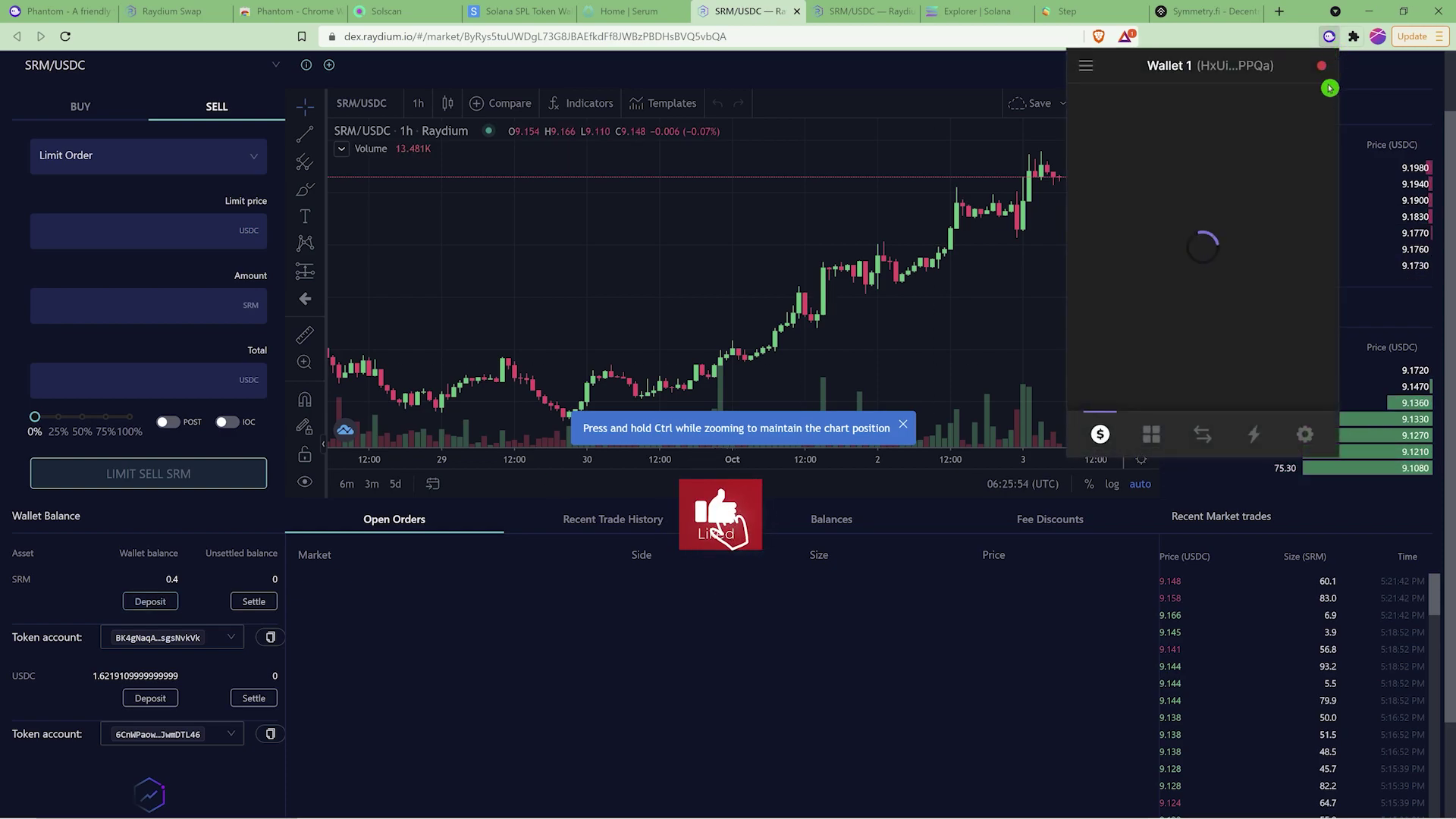
{"action": "scroll", "coordinate": [1215, 315], "scroll_direction": "down", "scroll_amount": 1}
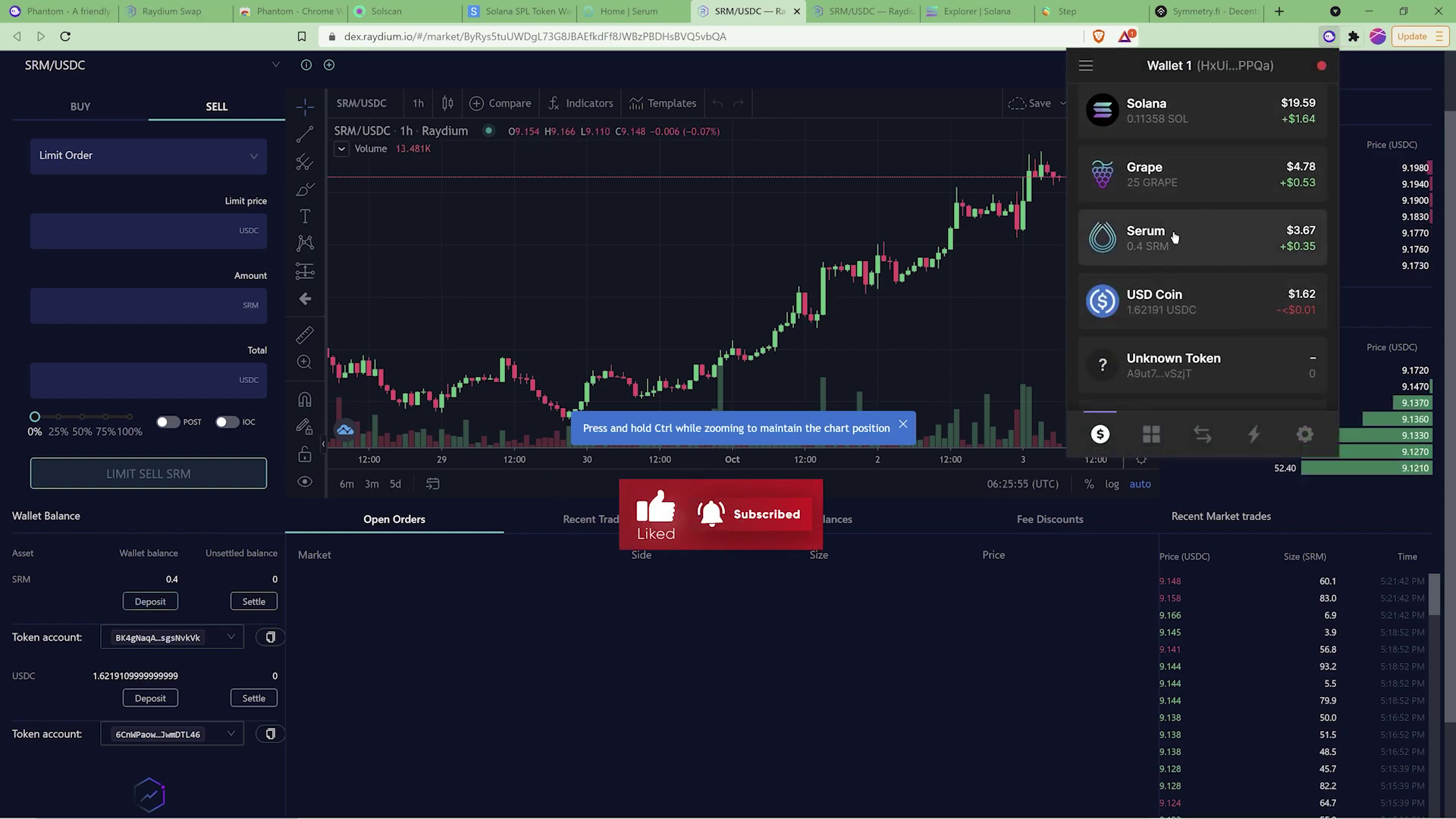
{"action": "left_click", "coordinate": [150, 605]}
{"action": "left_click", "coordinate": [893, 351]}
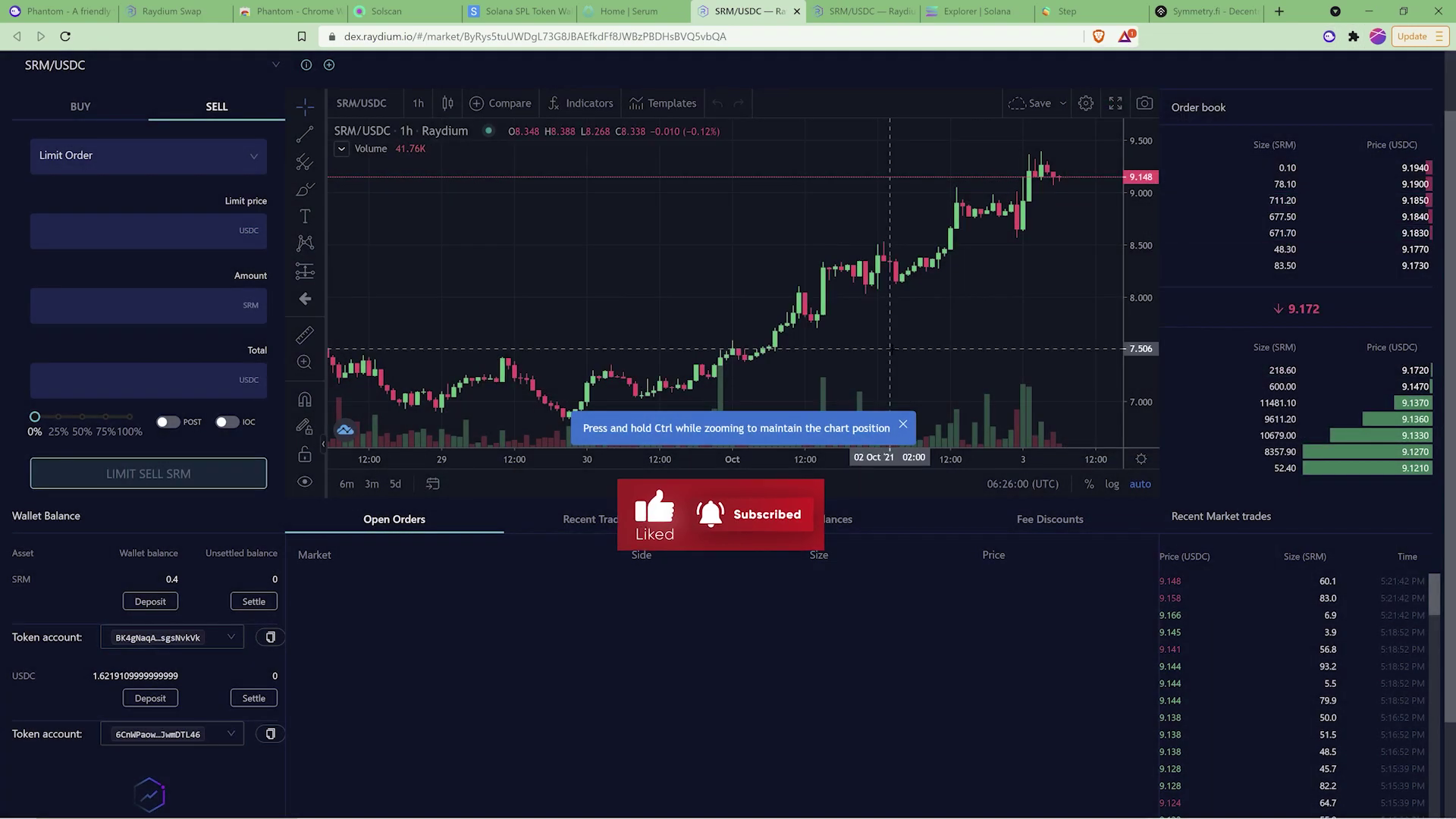
{"action": "scroll", "coordinate": [244, 498], "scroll_direction": "up", "scroll_amount": 1}
Place a 100% limit sell of 0.4 SRM at 9.147 USDC, approve it, and verify 0 SRM remains
{"action": "left_click", "coordinate": [1298, 465]}
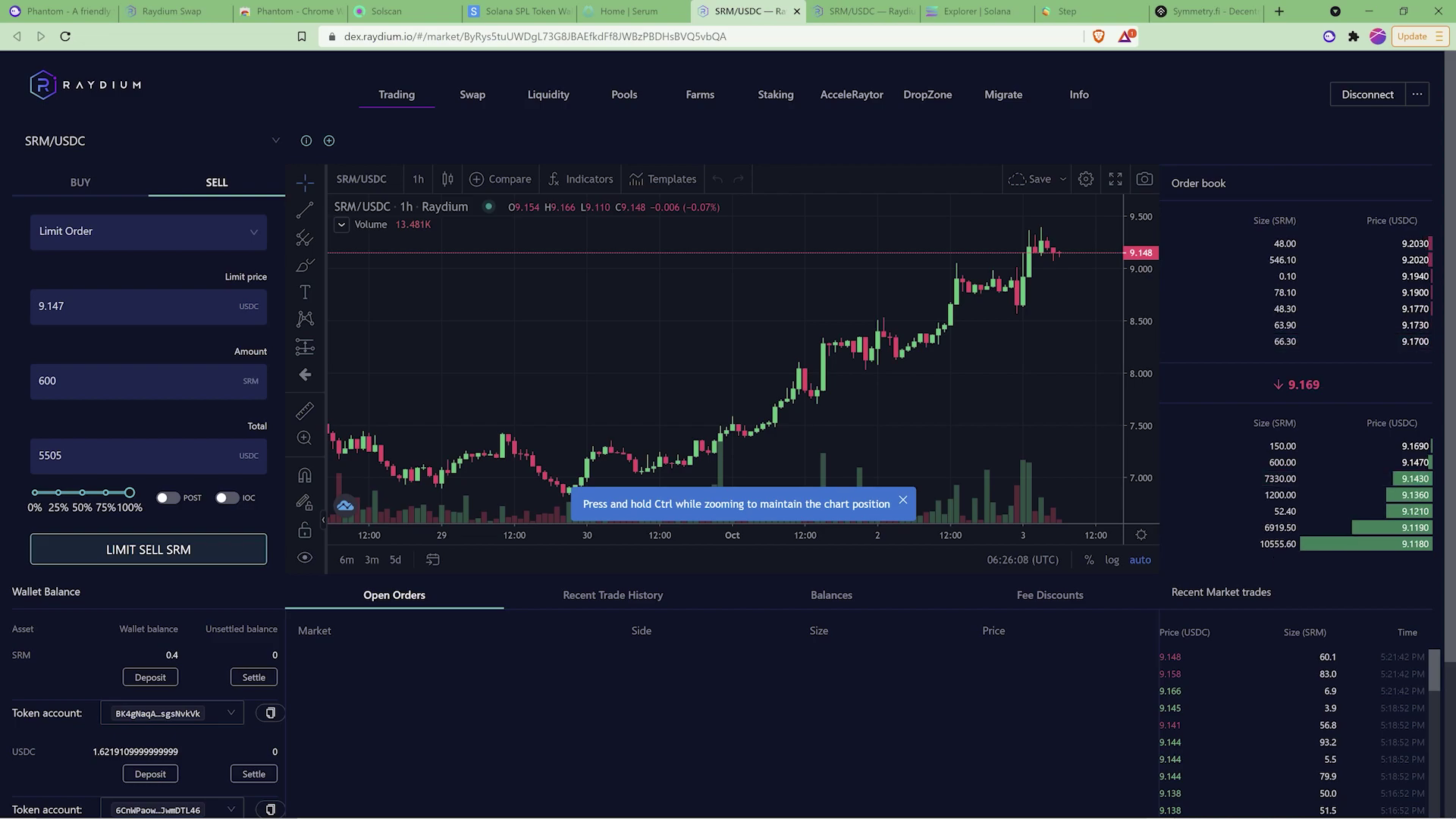
{"action": "double_click", "coordinate": [232, 454]}
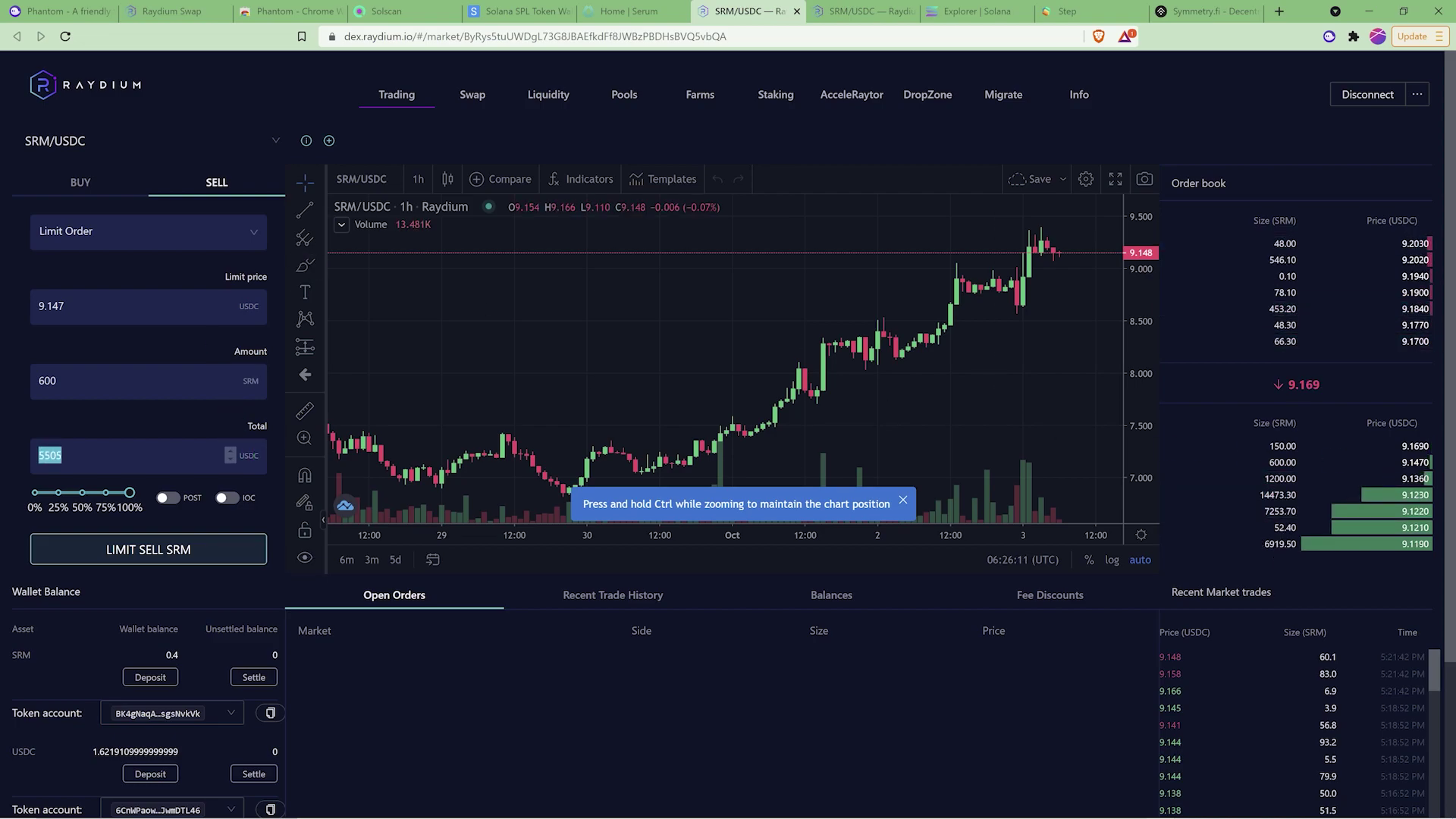
{"action": "left_click", "coordinate": [131, 493]}
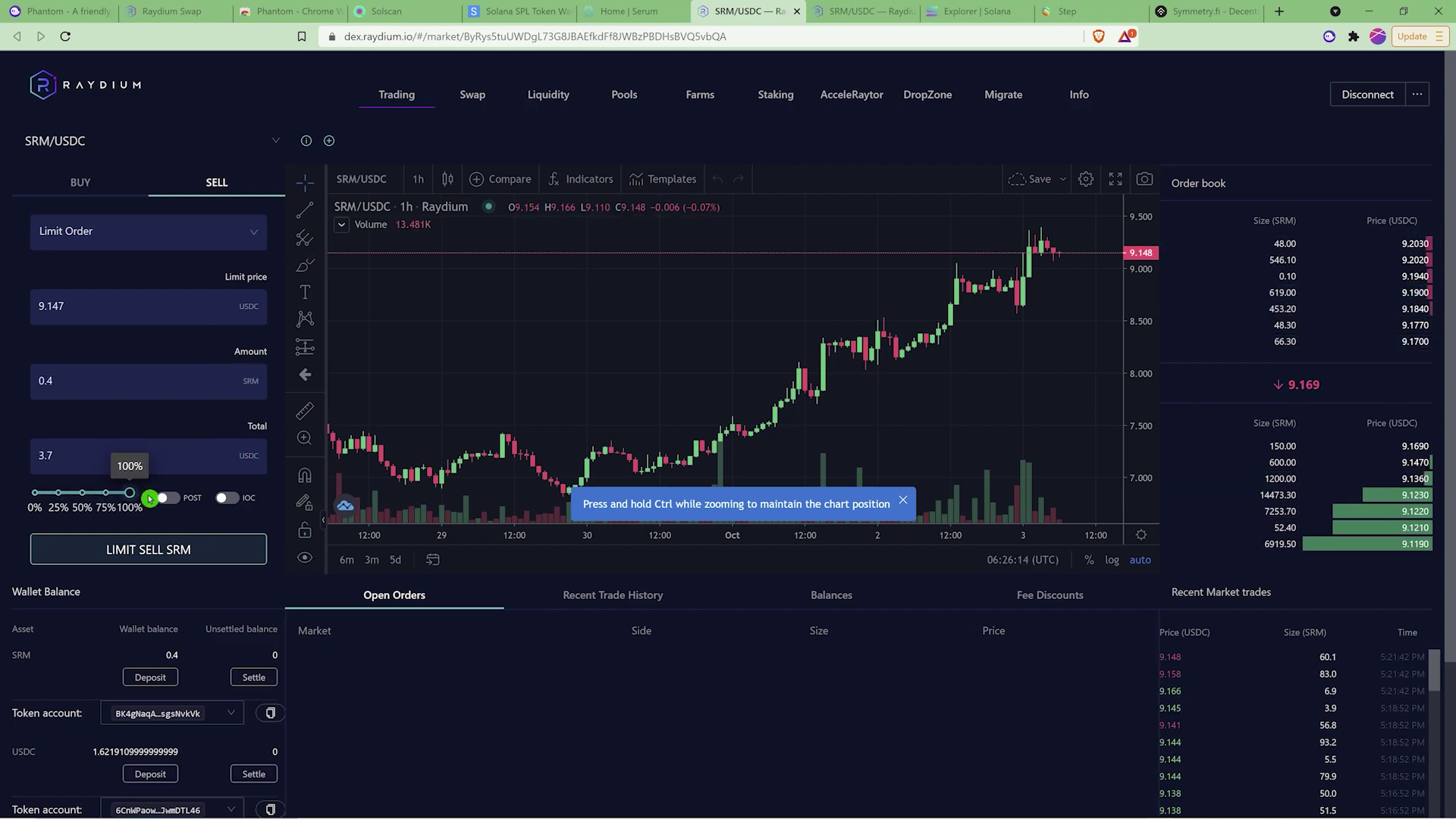
{"action": "left_click", "coordinate": [170, 556]}
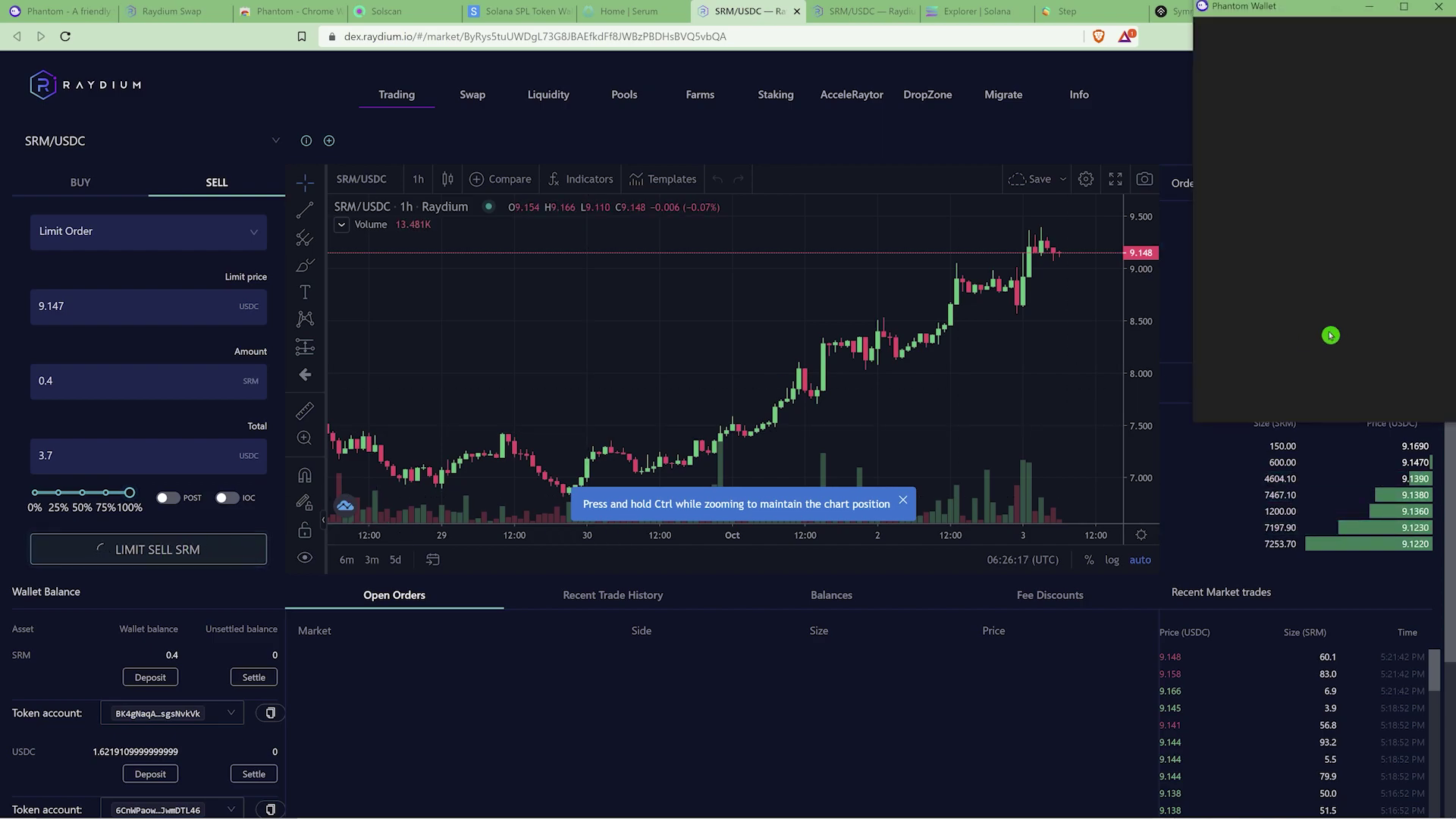
{"action": "left_click", "coordinate": [1406, 400]}
{"action": "left_click", "coordinate": [1328, 37]}
{"action": "scroll", "coordinate": [1193, 383], "scroll_direction": "down", "scroll_amount": 2}
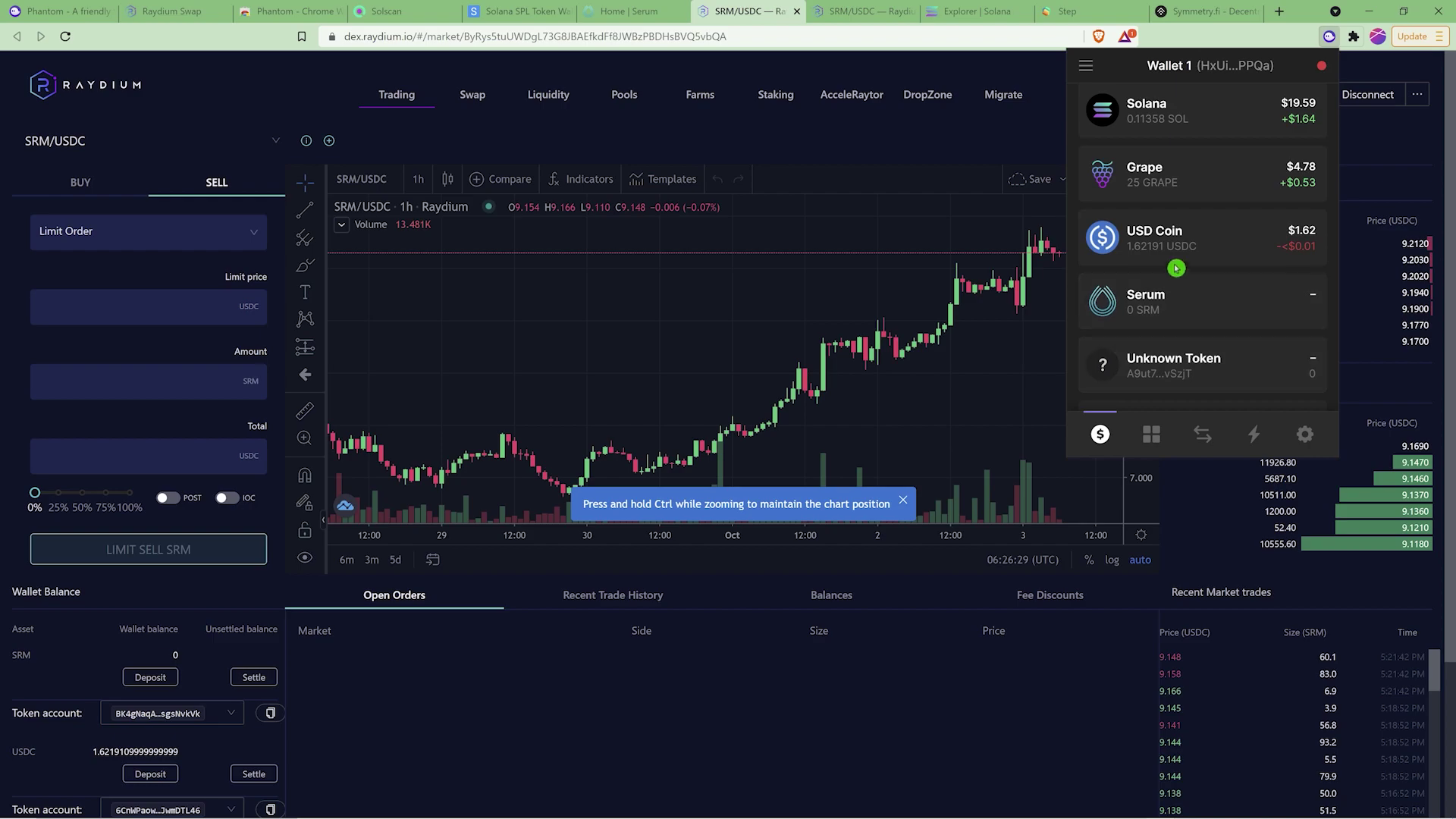
Show the market's unsettled balances and try settling the USDC and SRM funds several times
{"action": "left_click", "coordinate": [645, 702]}
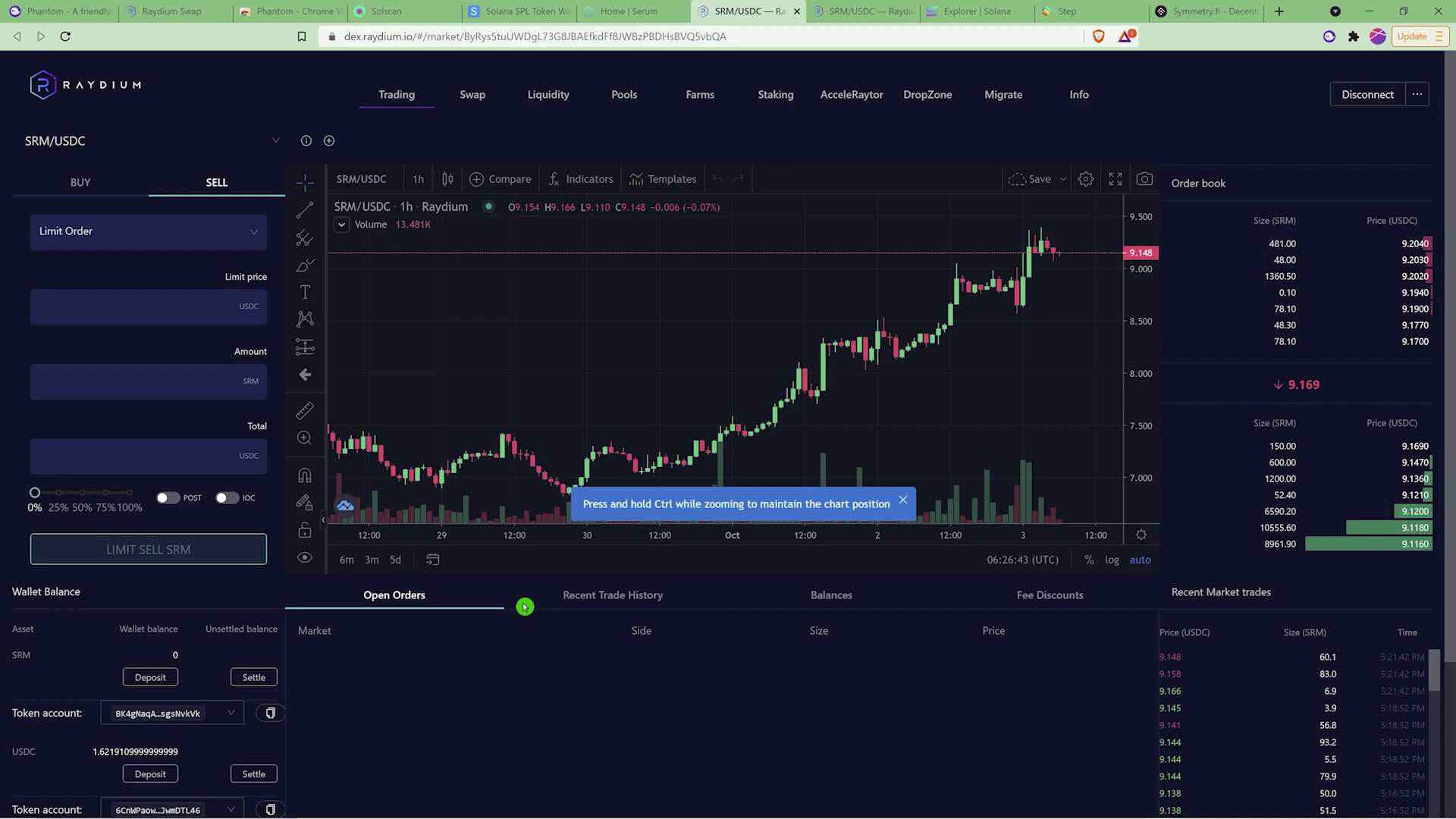
{"action": "left_click", "coordinate": [595, 608]}
{"action": "left_click", "coordinate": [813, 609]}
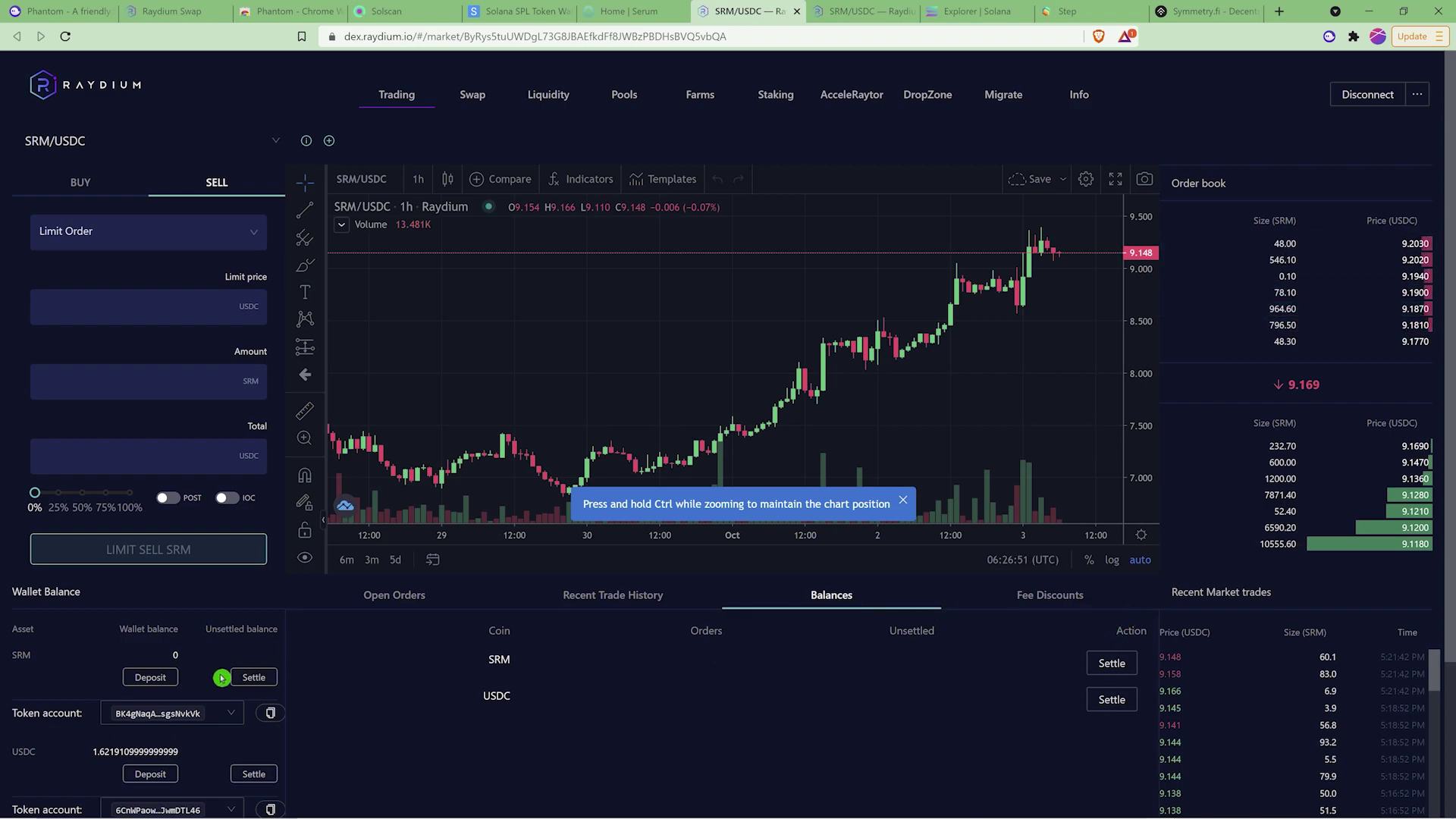
{"action": "left_click", "coordinate": [255, 775]}
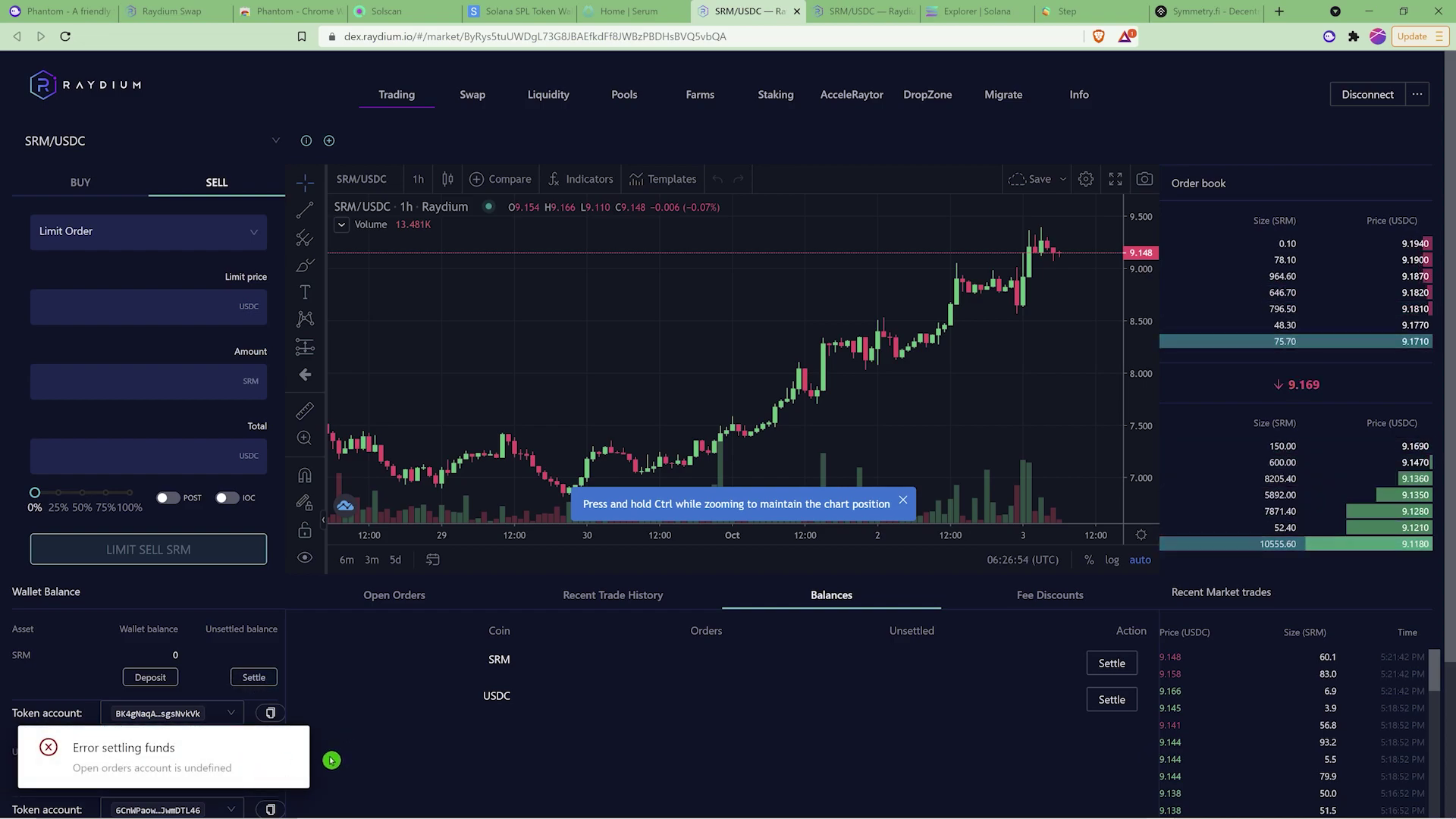
{"action": "left_click", "coordinate": [255, 677]}
{"action": "left_click", "coordinate": [1111, 664]}
{"action": "left_click", "coordinate": [1109, 702]}
Check recent trade history and open orders, then return to the market's balances list
{"action": "scroll", "coordinate": [840, 673], "scroll_direction": "down", "scroll_amount": 2}
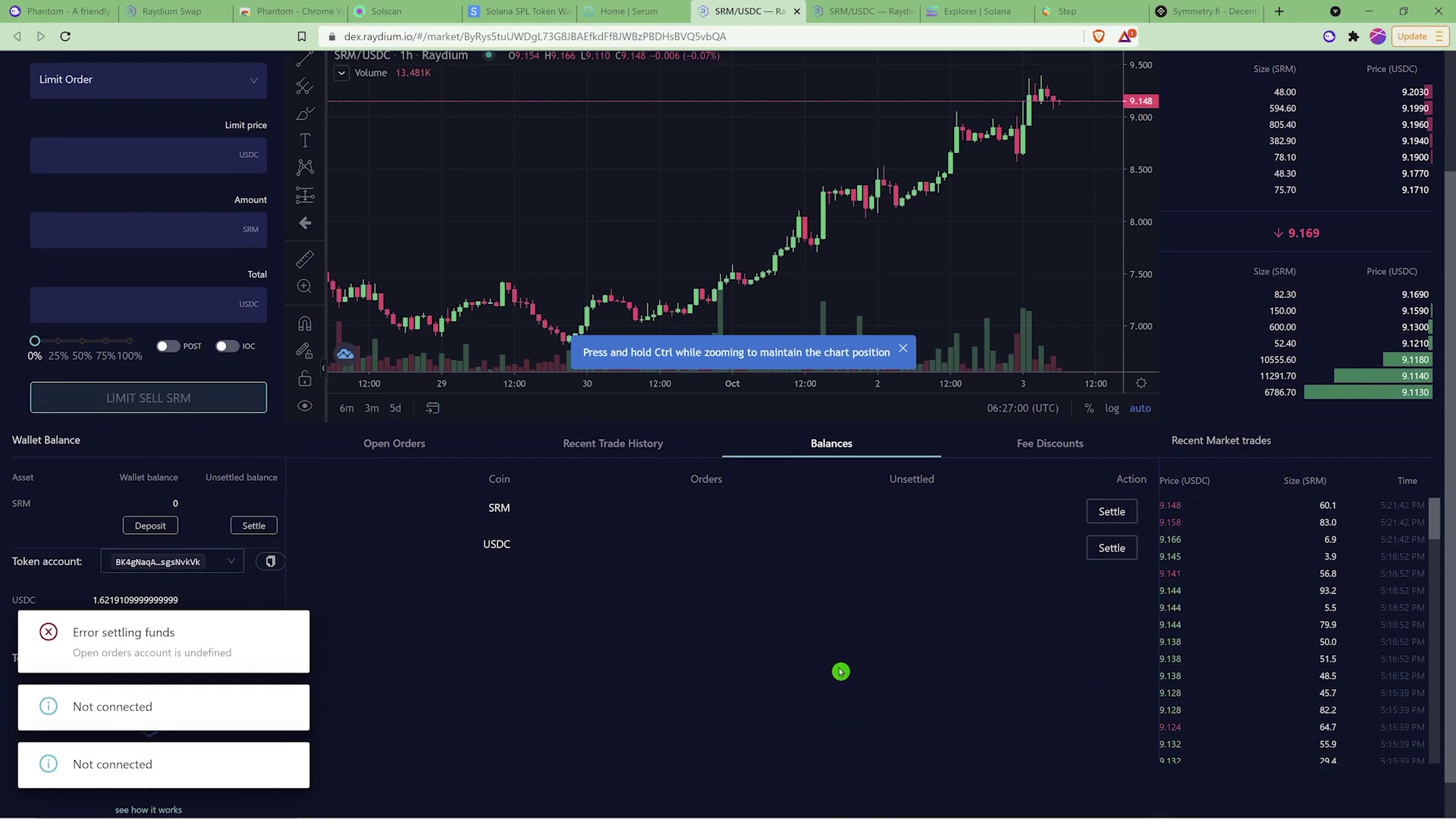
{"action": "left_click", "coordinate": [583, 451]}
{"action": "left_click", "coordinate": [459, 433]}
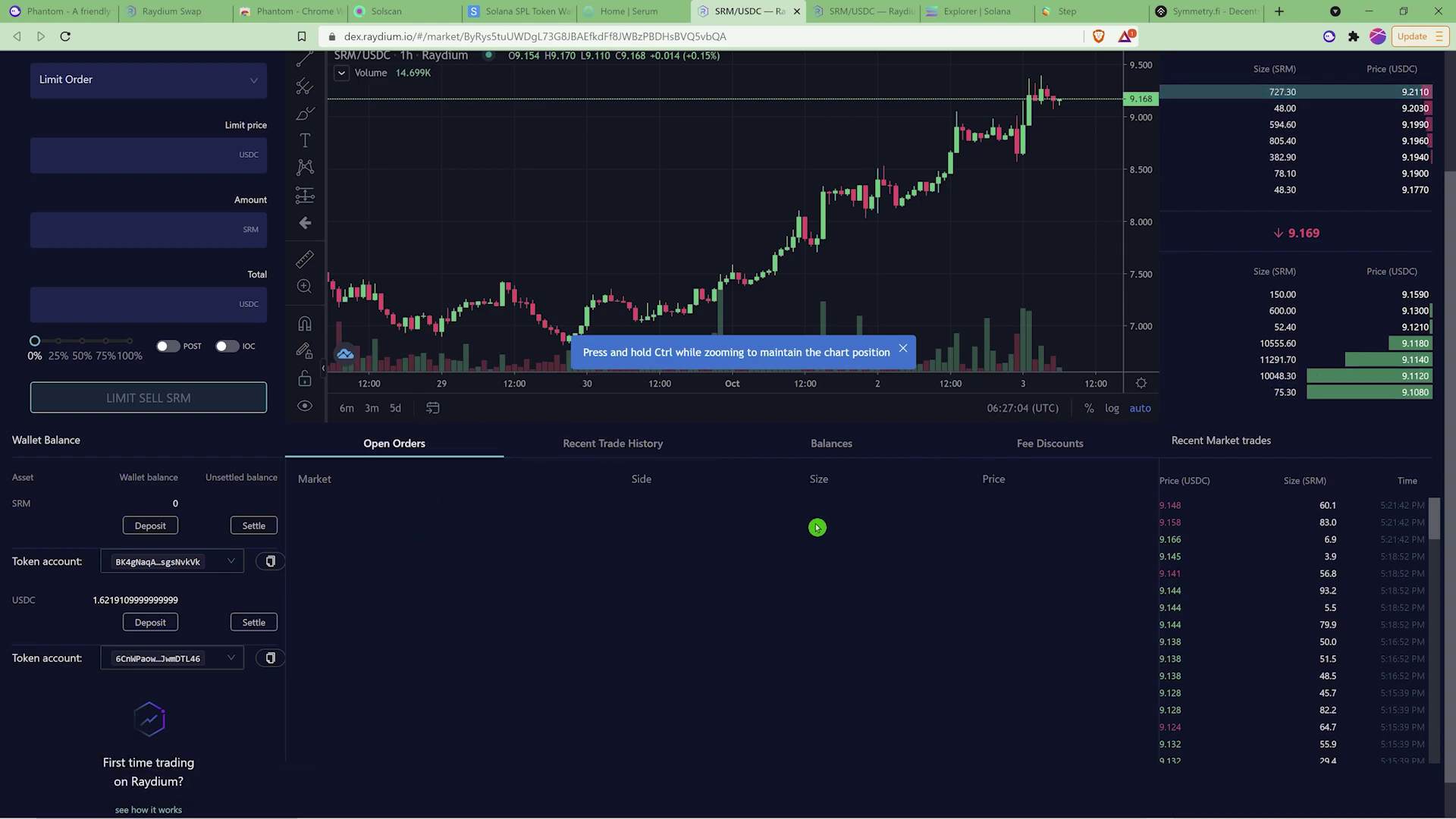
{"action": "left_click", "coordinate": [839, 444]}
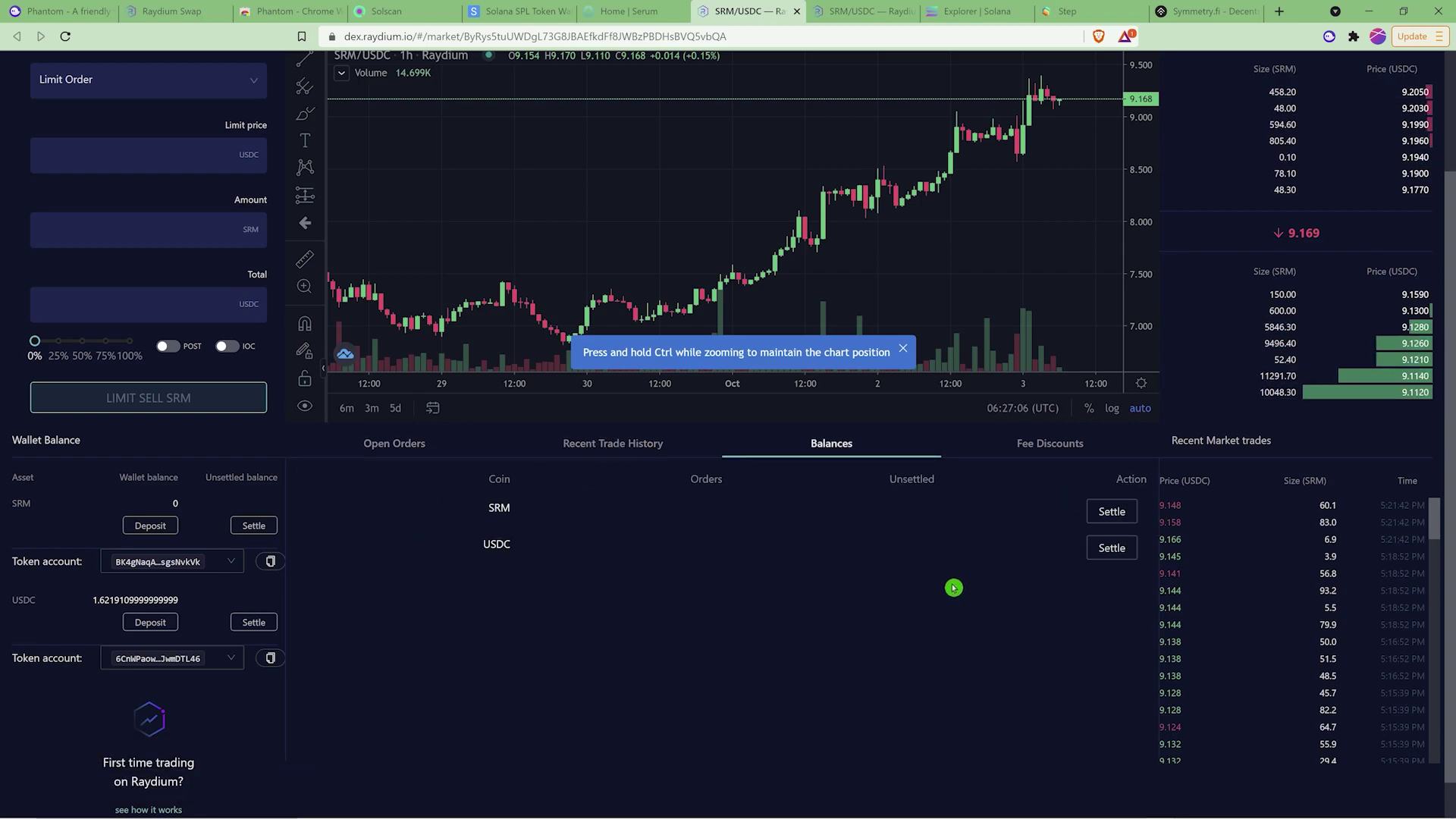
Connect Phantom to Step Finance and scroll to the 3.66 USDC SRM/USDC unsettled balance
{"action": "left_click", "coordinate": [1077, 11]}
{"action": "left_click", "coordinate": [1341, 80]}
{"action": "left_click", "coordinate": [690, 200]}
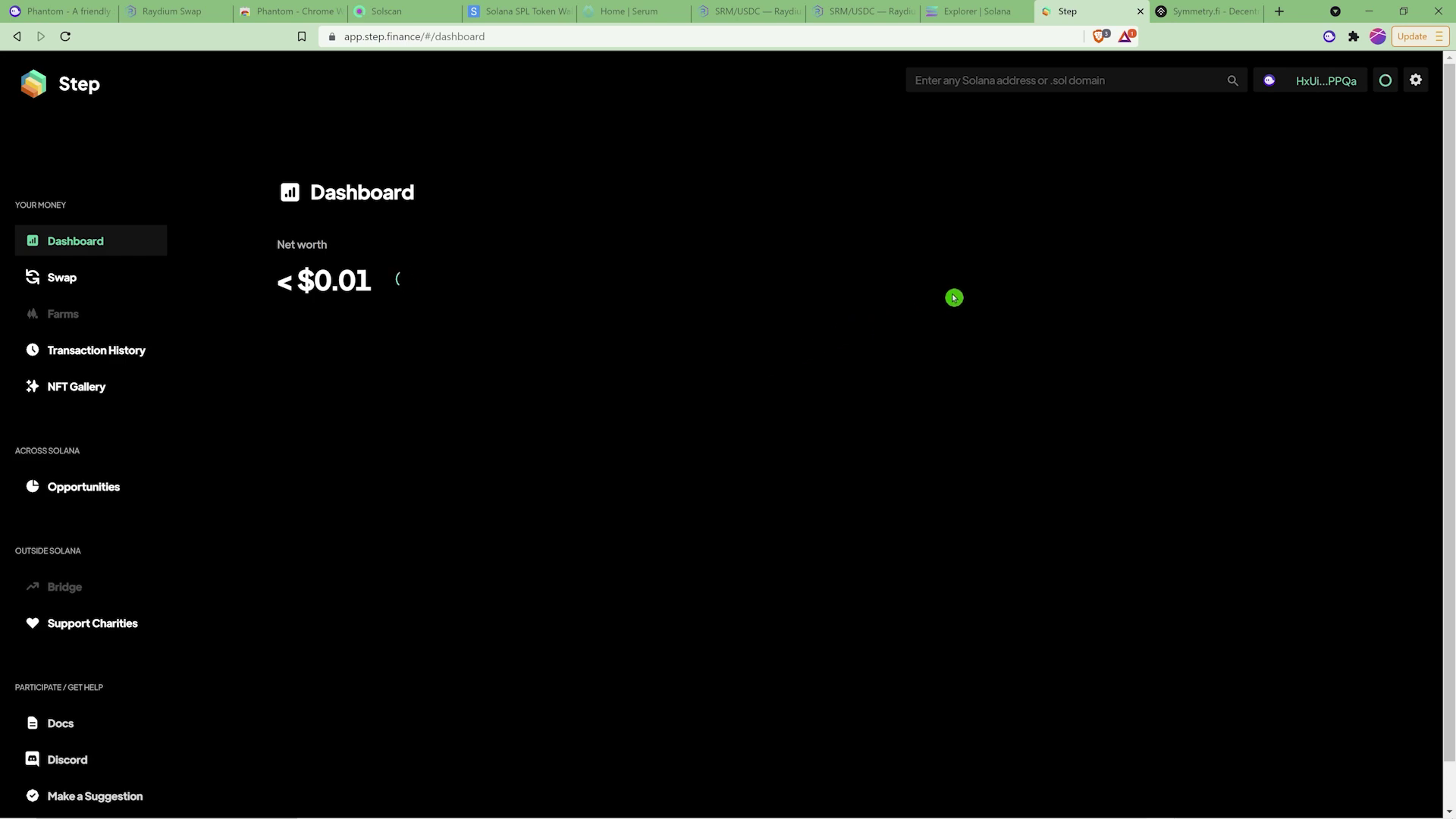
{"action": "left_click", "coordinate": [762, 20]}
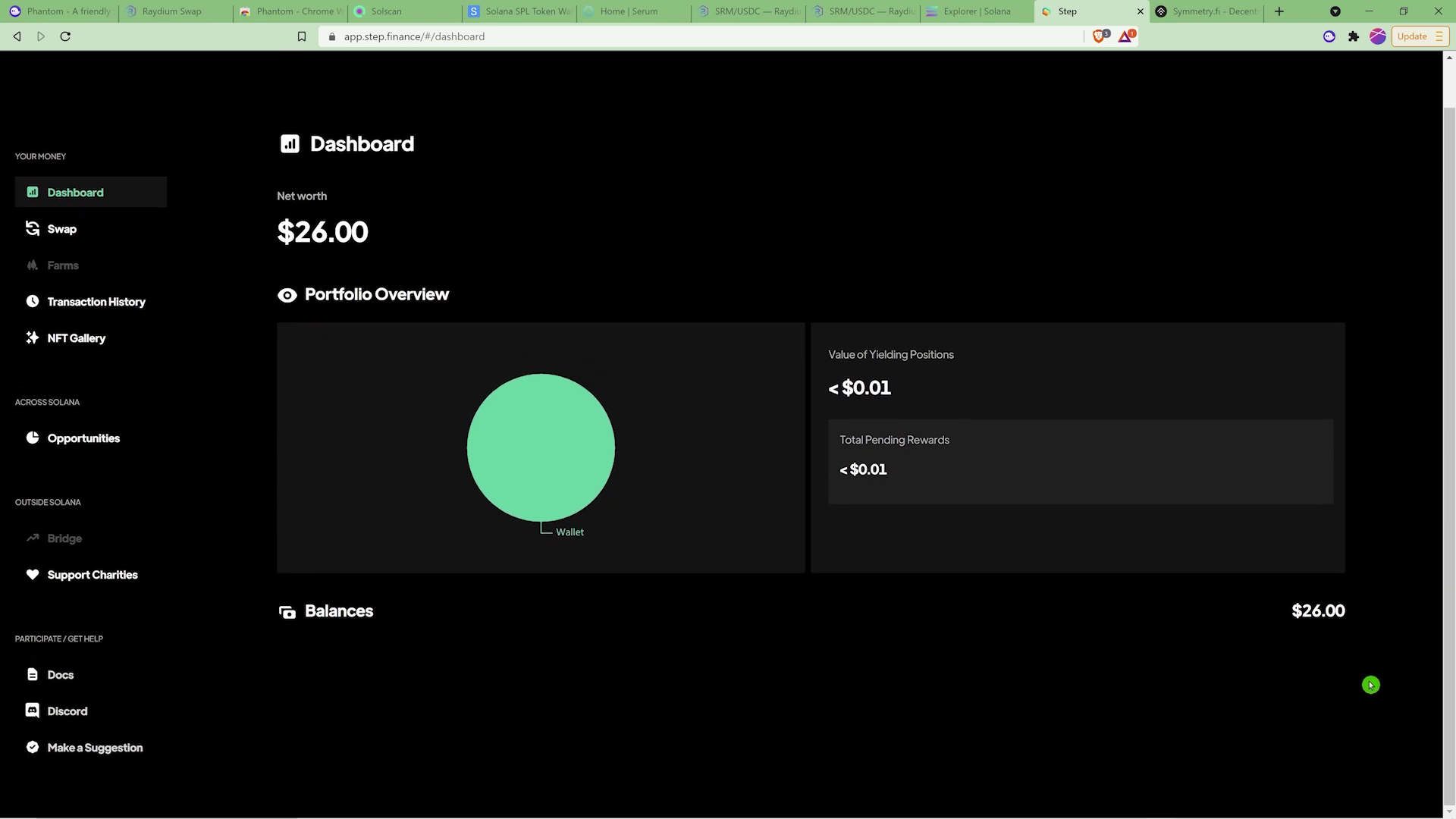
{"action": "left_click", "coordinate": [320, 612]}
{"action": "scroll", "coordinate": [741, 417], "scroll_direction": "down", "scroll_amount": 3}
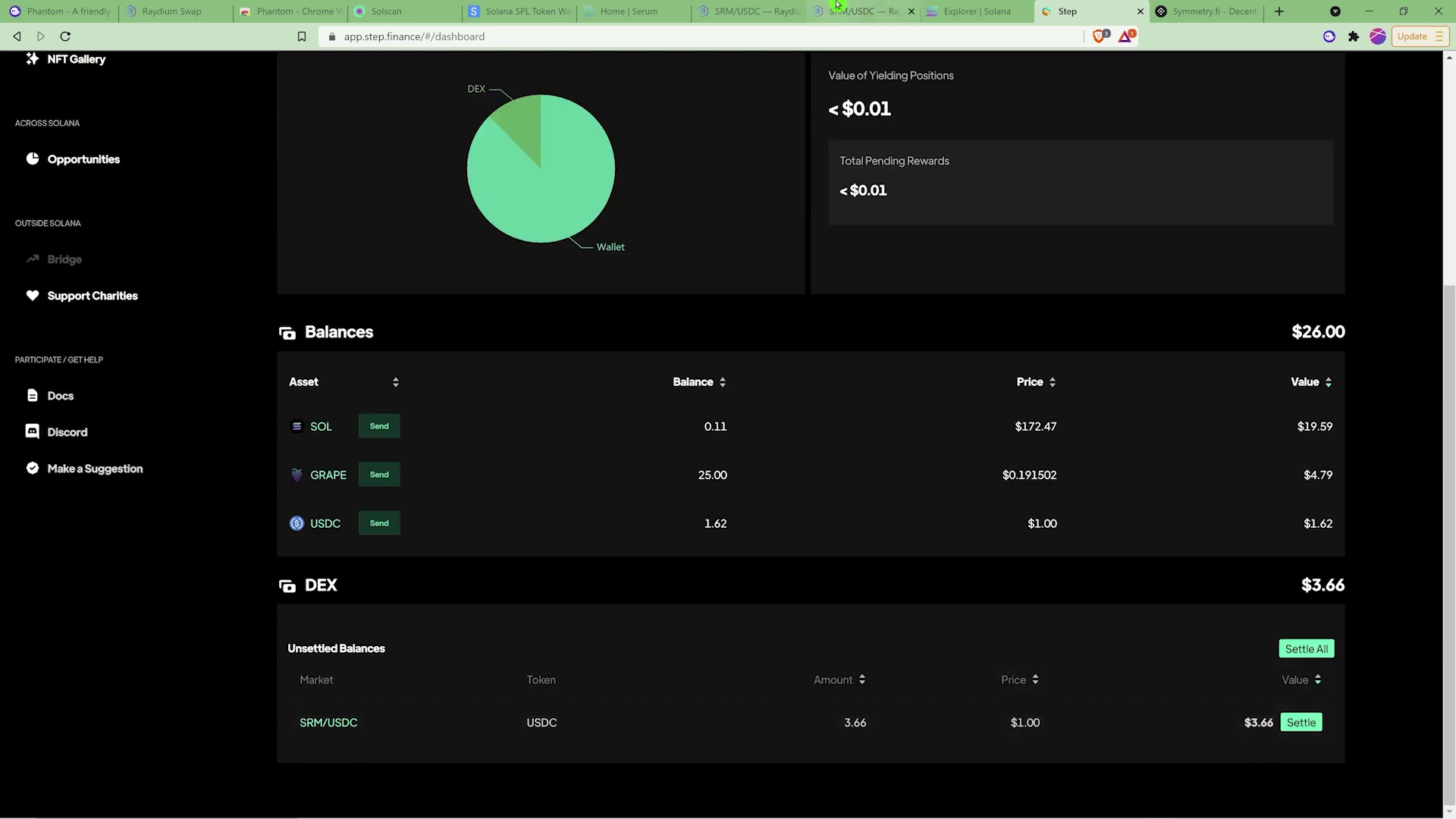
Make four failed attempts to settle SRM and USDC on Raydium, then return to the Step dashboard
{"action": "left_click", "coordinate": [773, 9]}
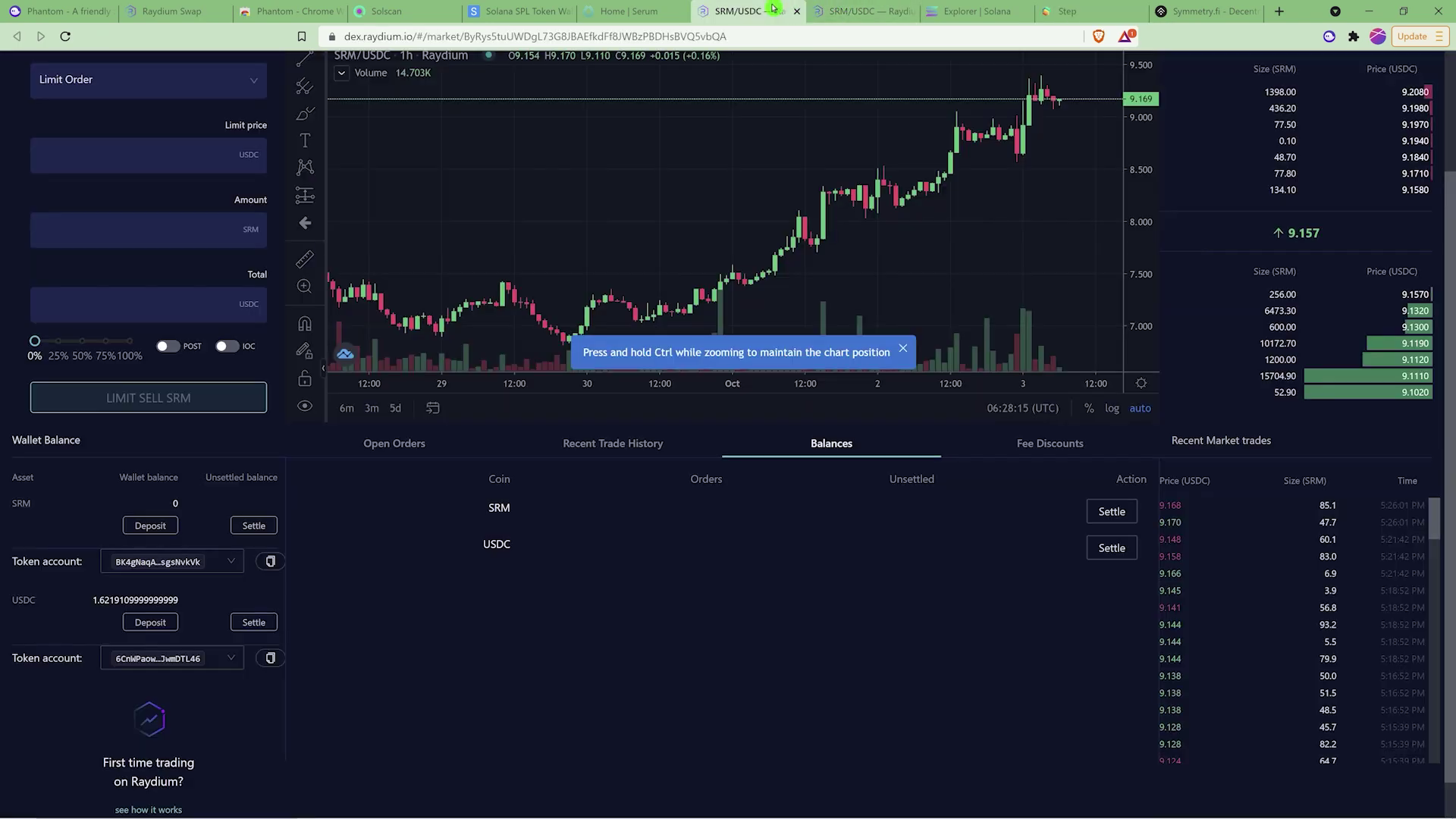
{"action": "left_click", "coordinate": [1101, 513]}
{"action": "left_click", "coordinate": [1109, 548]}
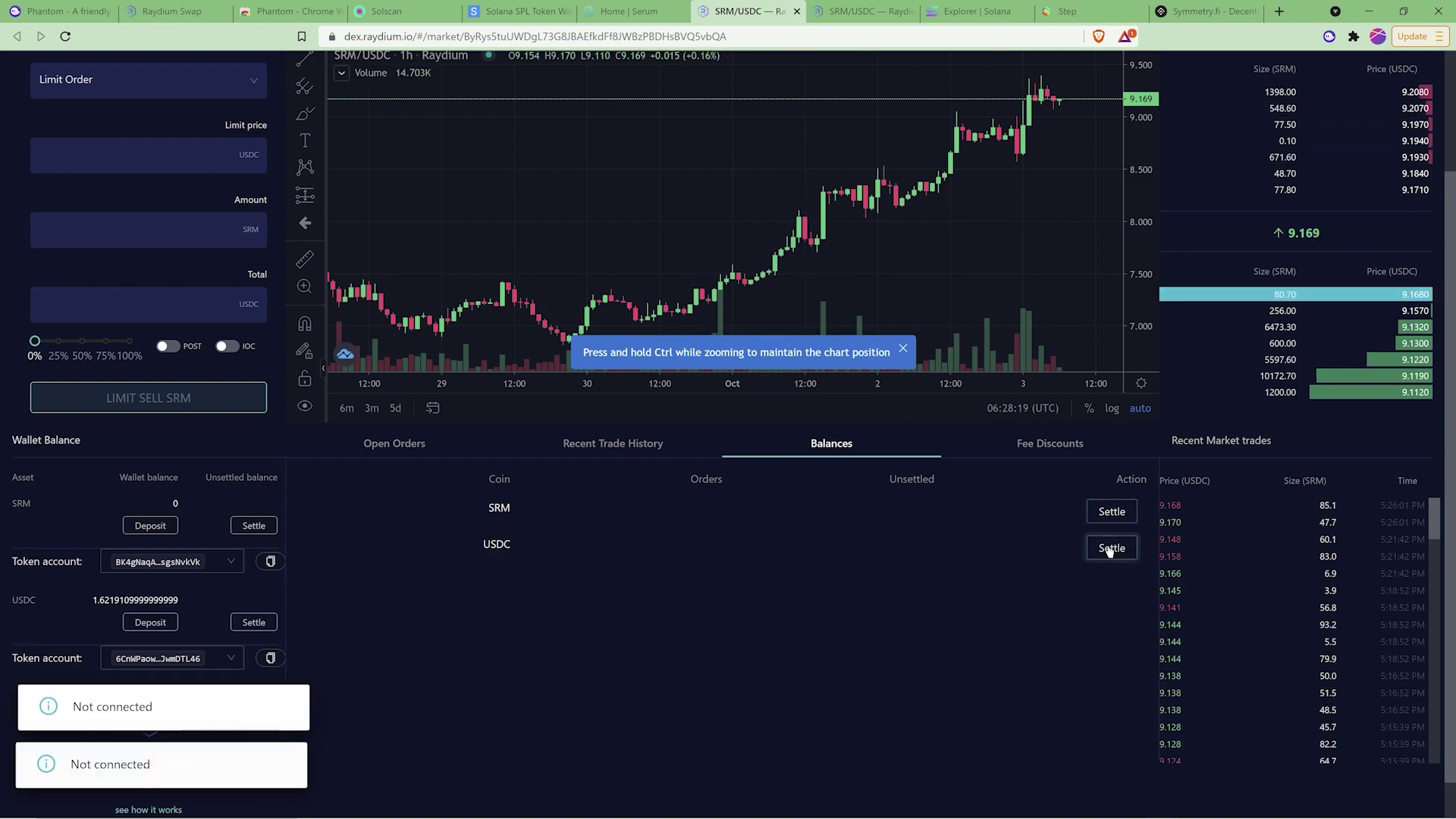
{"action": "left_click", "coordinate": [252, 623]}
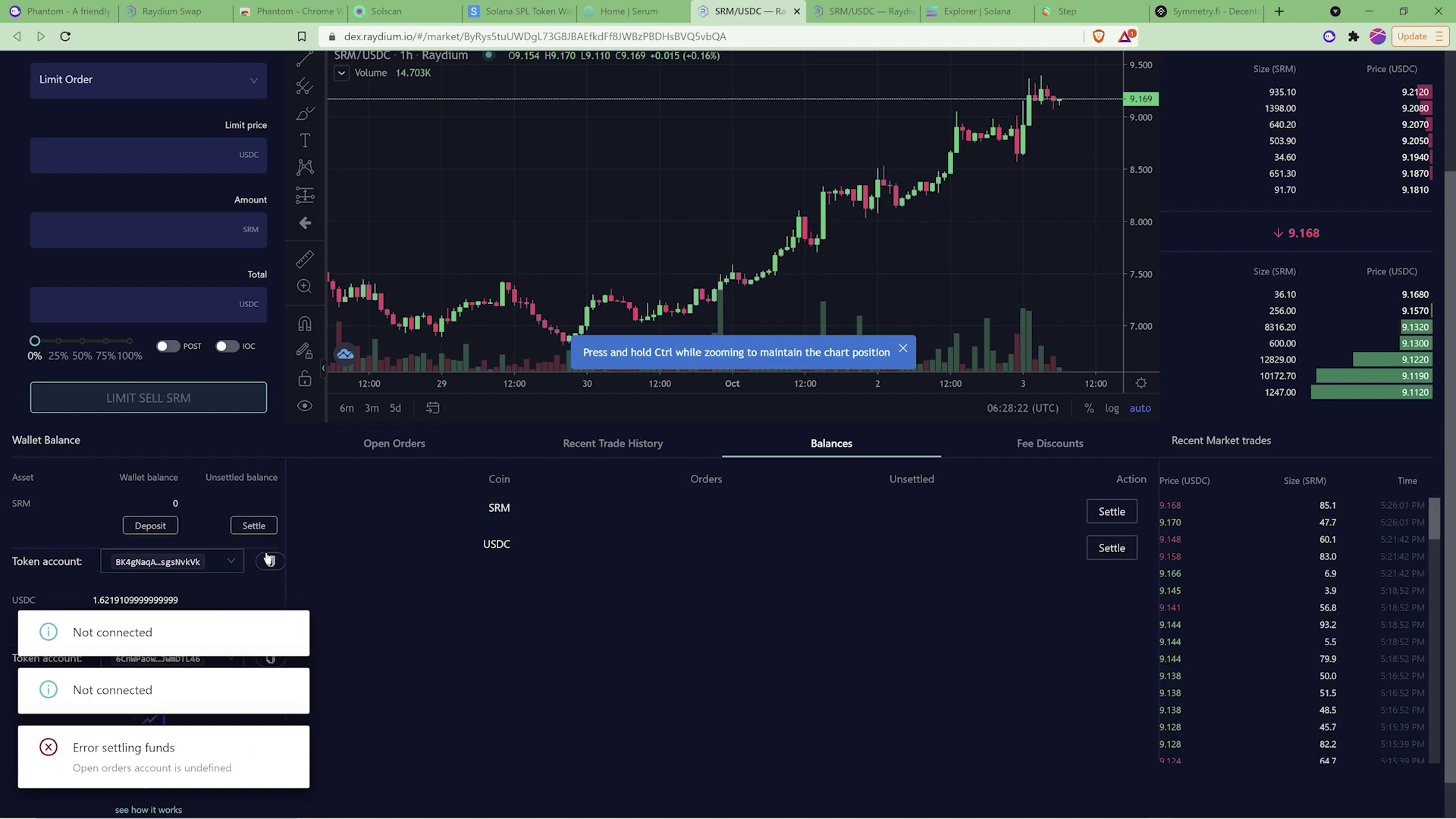
{"action": "left_click", "coordinate": [255, 526]}
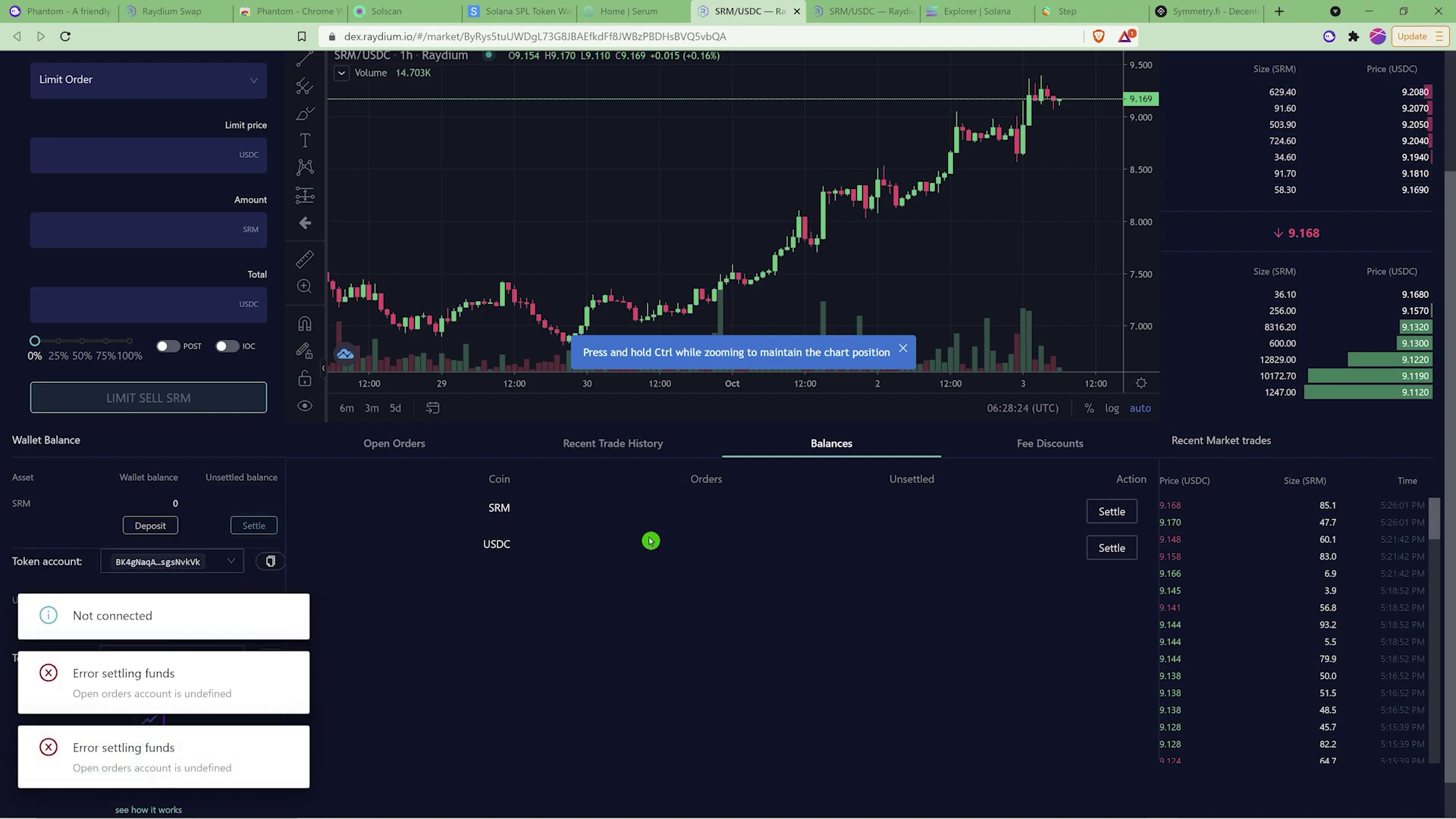
{"action": "scroll", "coordinate": [759, 576], "scroll_direction": "up", "scroll_amount": 2}
{"action": "left_click", "coordinate": [1065, 10]}
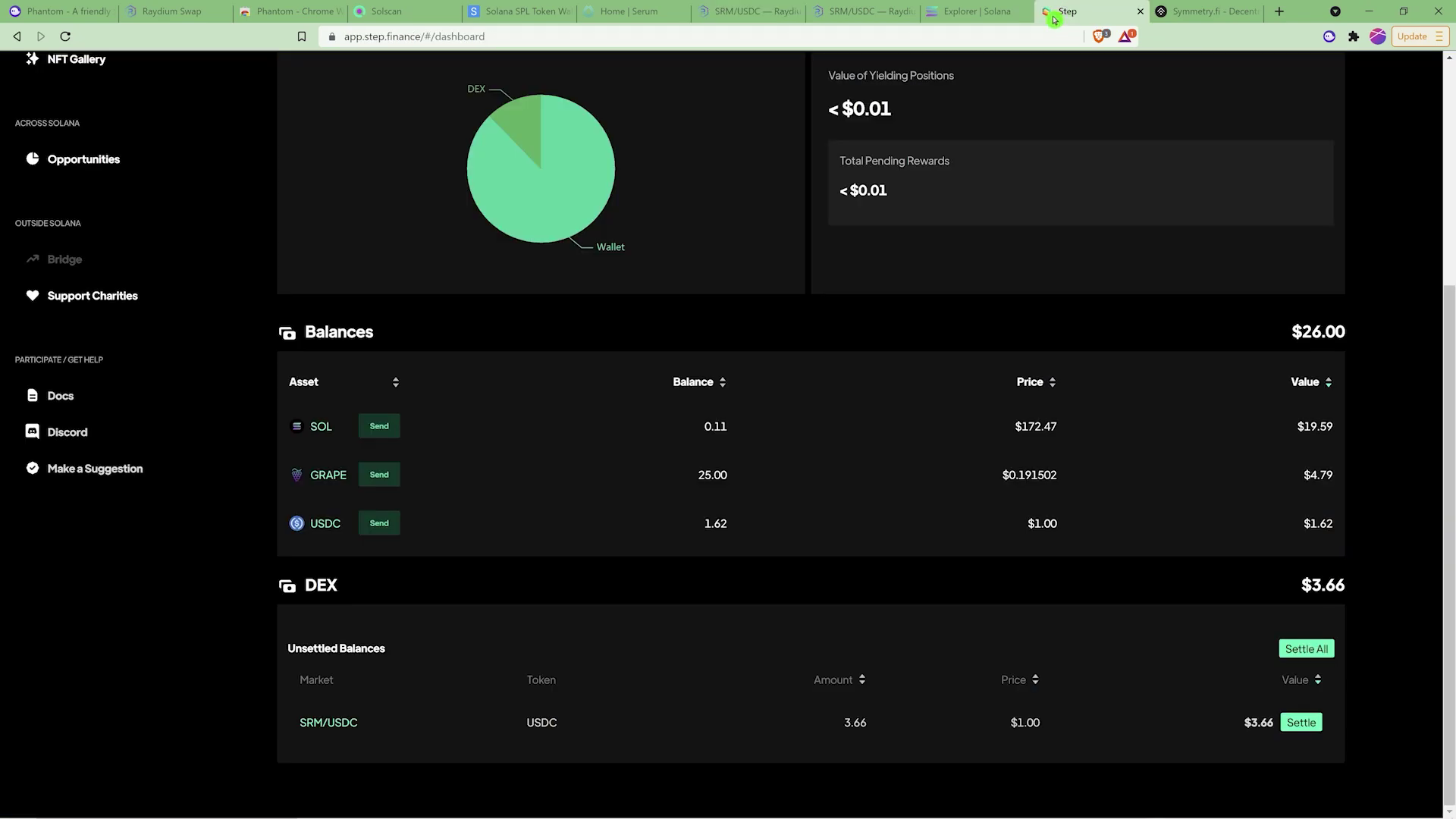
Settle the SRM/USDC row's 3.66 USDC through Step, approve it, and check the ~5.28 USDC balance
{"action": "left_click", "coordinate": [1298, 723]}
{"action": "left_click", "coordinate": [1384, 393]}
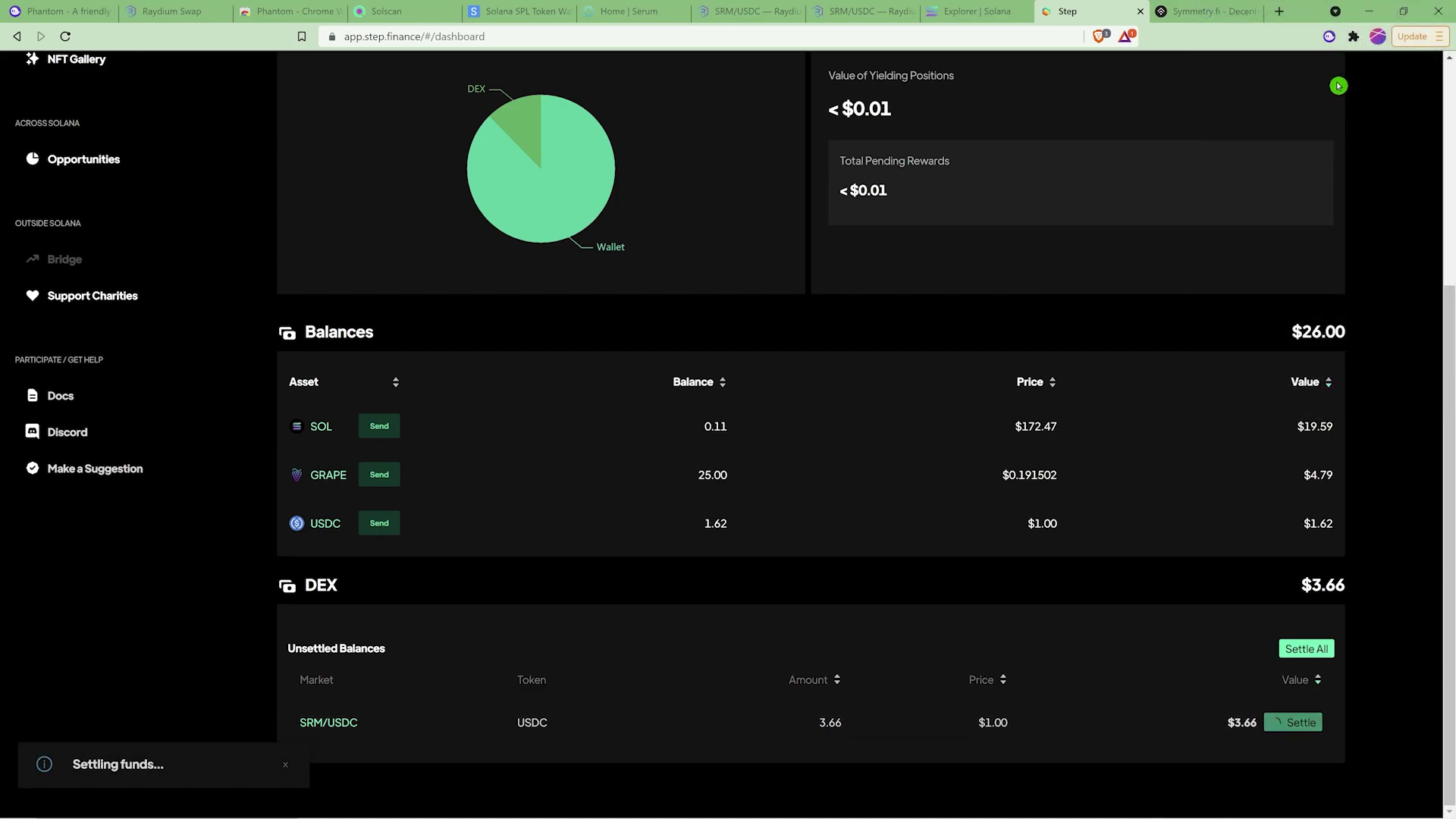
{"action": "left_click", "coordinate": [1331, 37]}
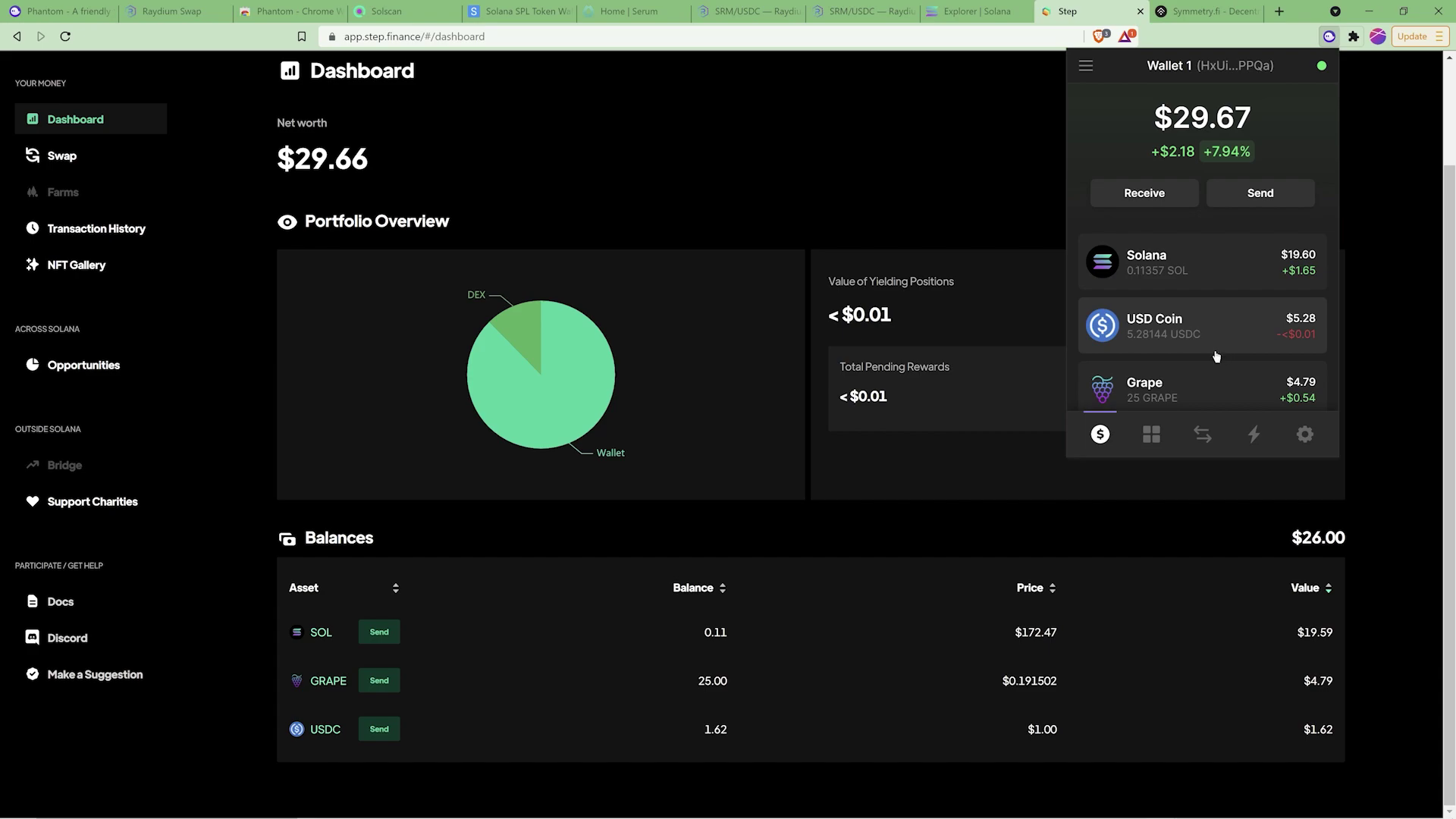
Swap 5 USDC for about 0.029 SOL in Phantom, dismiss the confirmation, and close the wallet
{"action": "left_click", "coordinate": [1203, 435]}
{"action": "left_click", "coordinate": [1216, 383]}
{"action": "left_click", "coordinate": [1222, 429]}
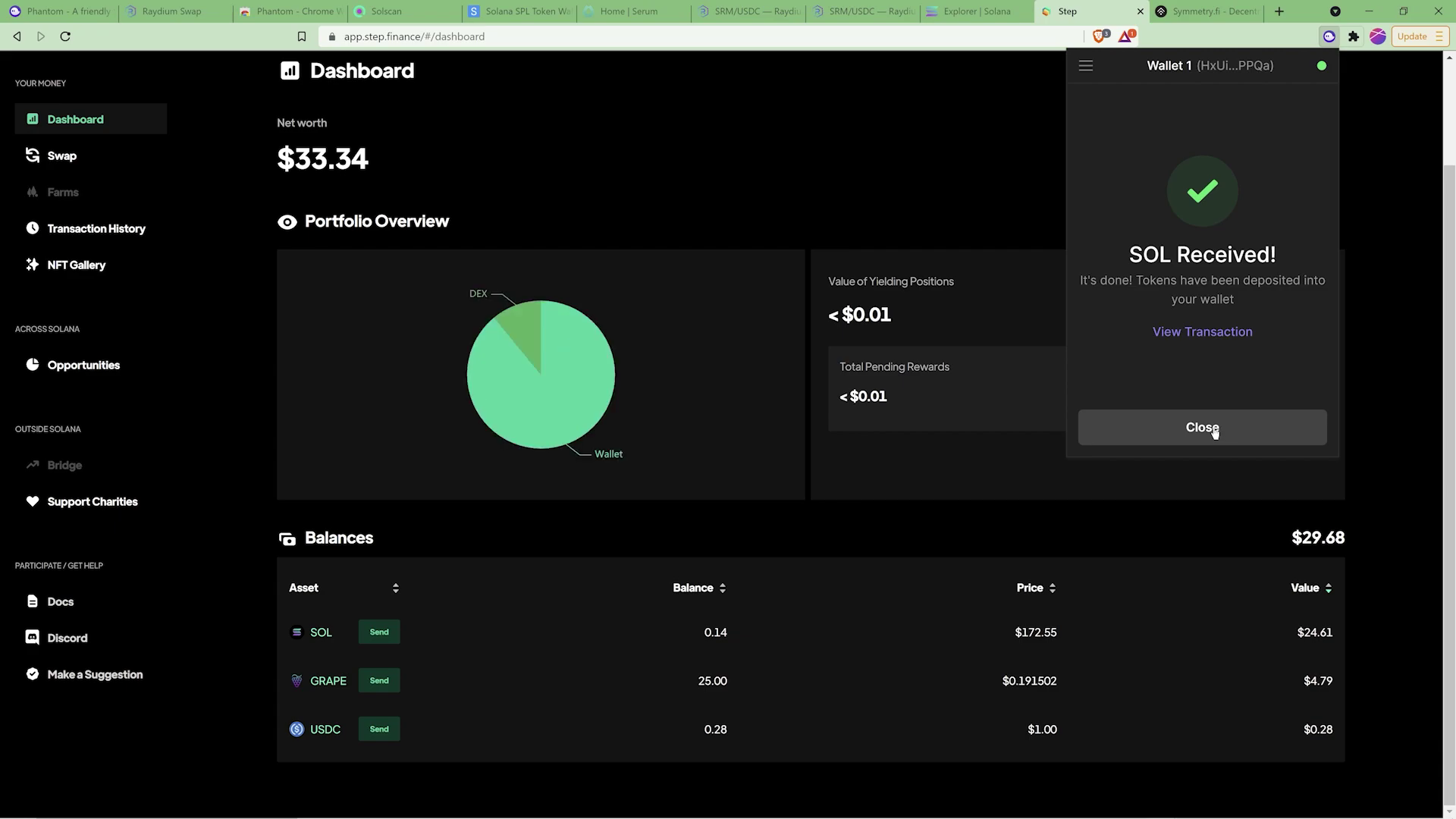
{"action": "left_click", "coordinate": [1214, 429]}
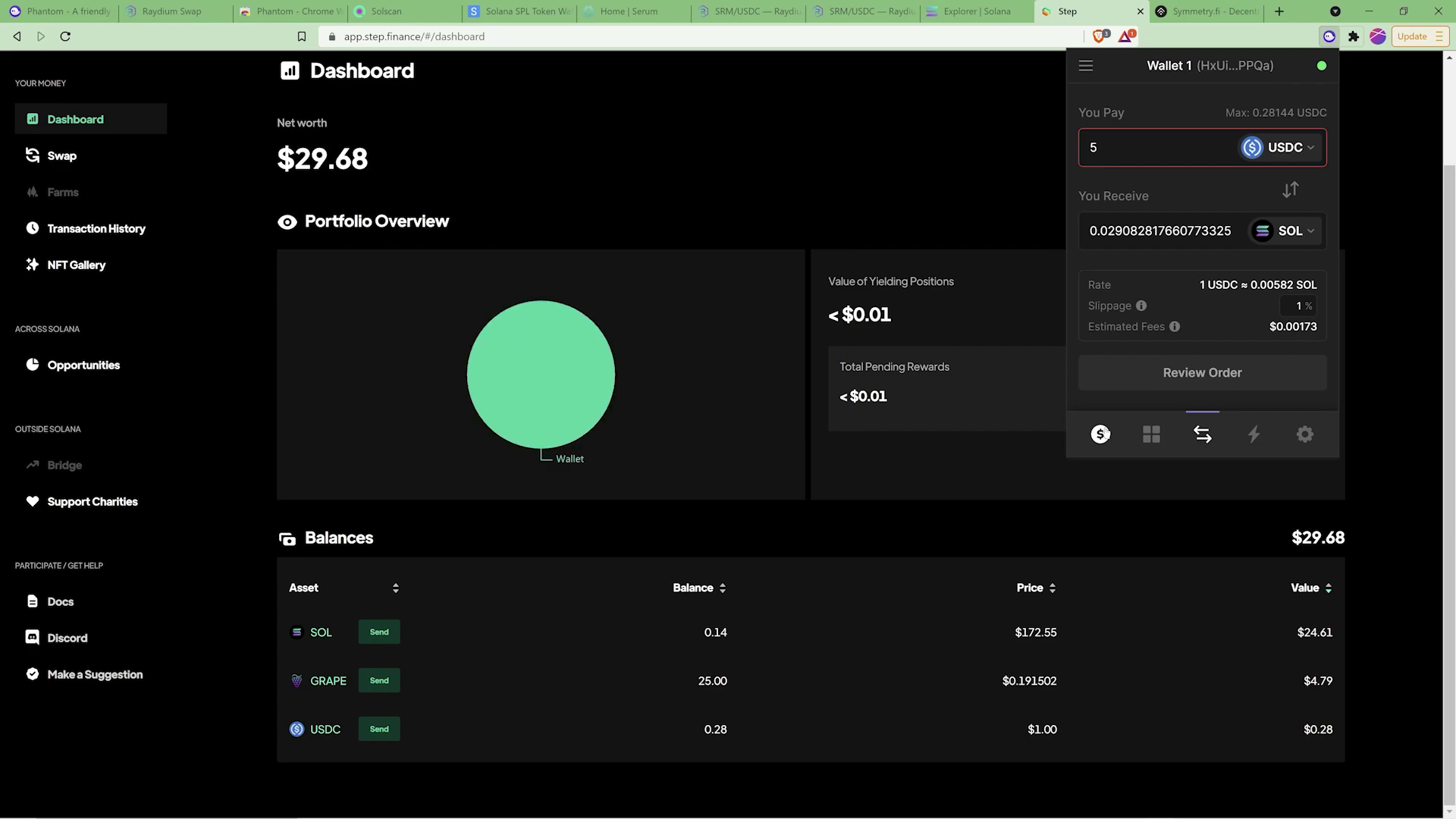
{"action": "left_click", "coordinate": [1076, 225]}
{"action": "left_click", "coordinate": [1347, 187]}
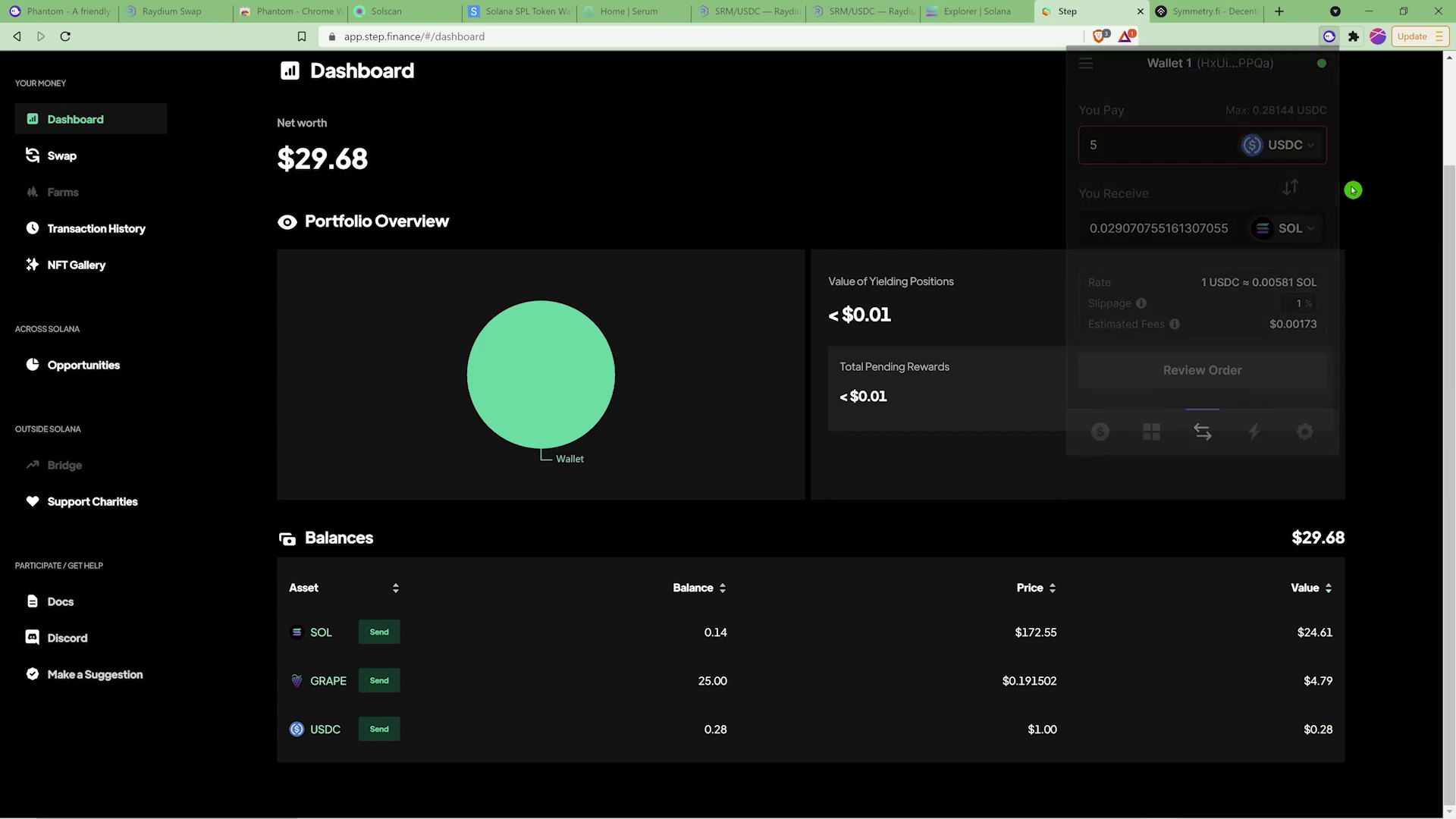
Return to Raydium's SRM/USDC page and review its 0 SRM and 0.281442 USDC balance
{"action": "left_click", "coordinate": [1328, 37]}
{"action": "left_click", "coordinate": [728, 106]}
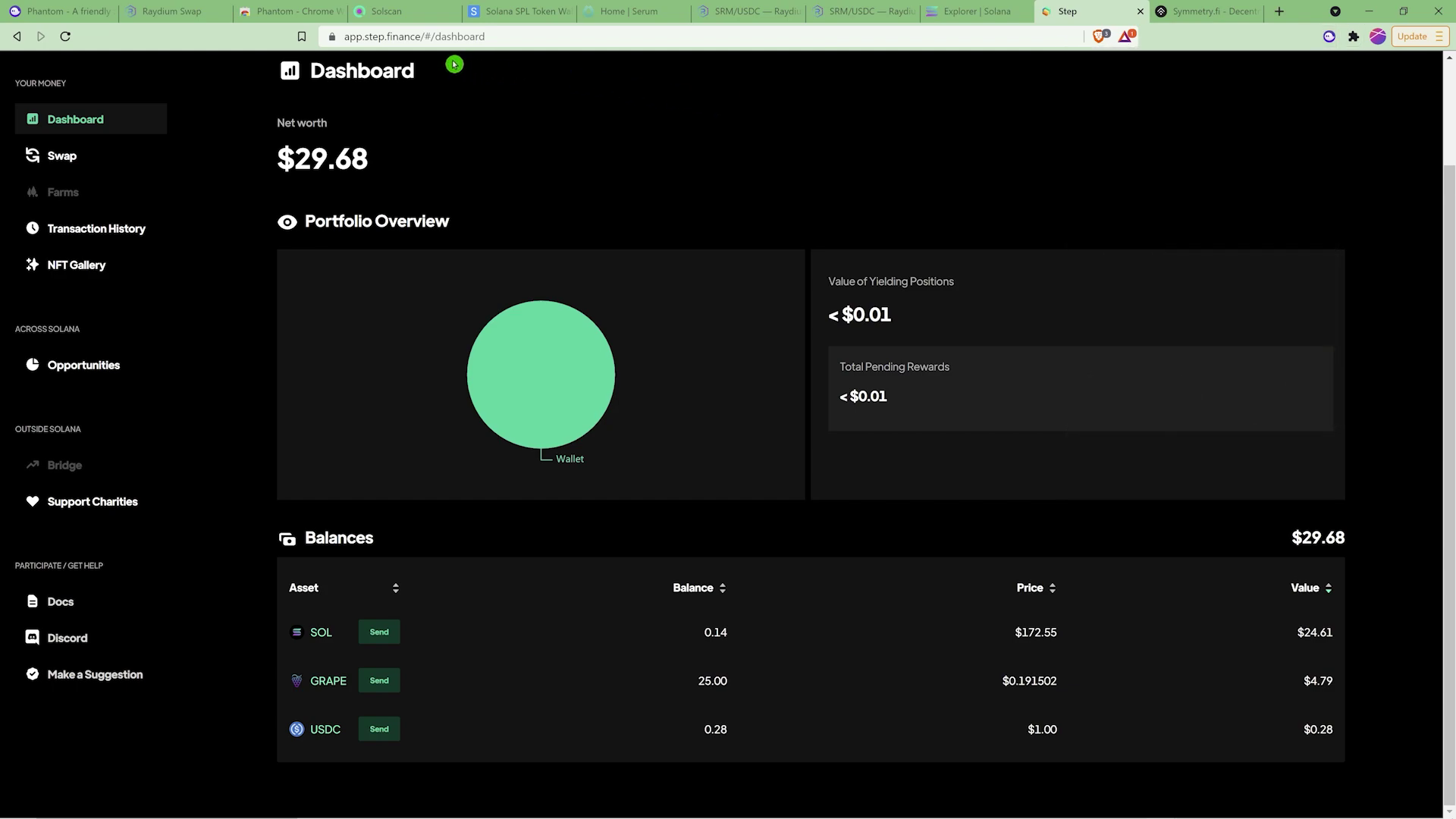
{"action": "left_click", "coordinate": [750, 12]}
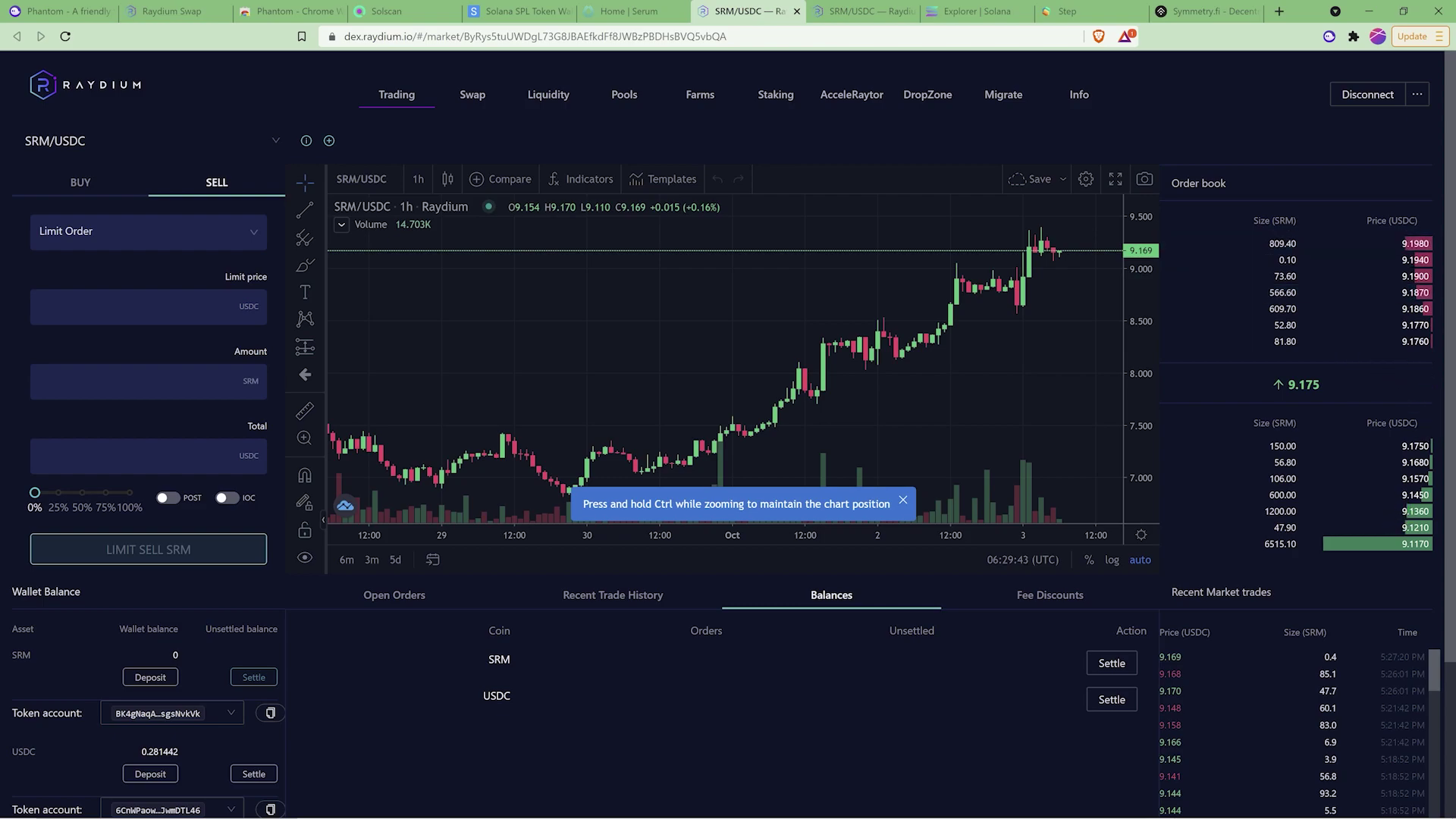
{"action": "scroll", "coordinate": [1414, 539], "scroll_direction": "down", "scroll_amount": 1}
{"action": "scroll", "coordinate": [1414, 539], "scroll_direction": "down", "scroll_amount": 1}
{"action": "scroll", "coordinate": [1404, 449], "scroll_direction": "up", "scroll_amount": 2}
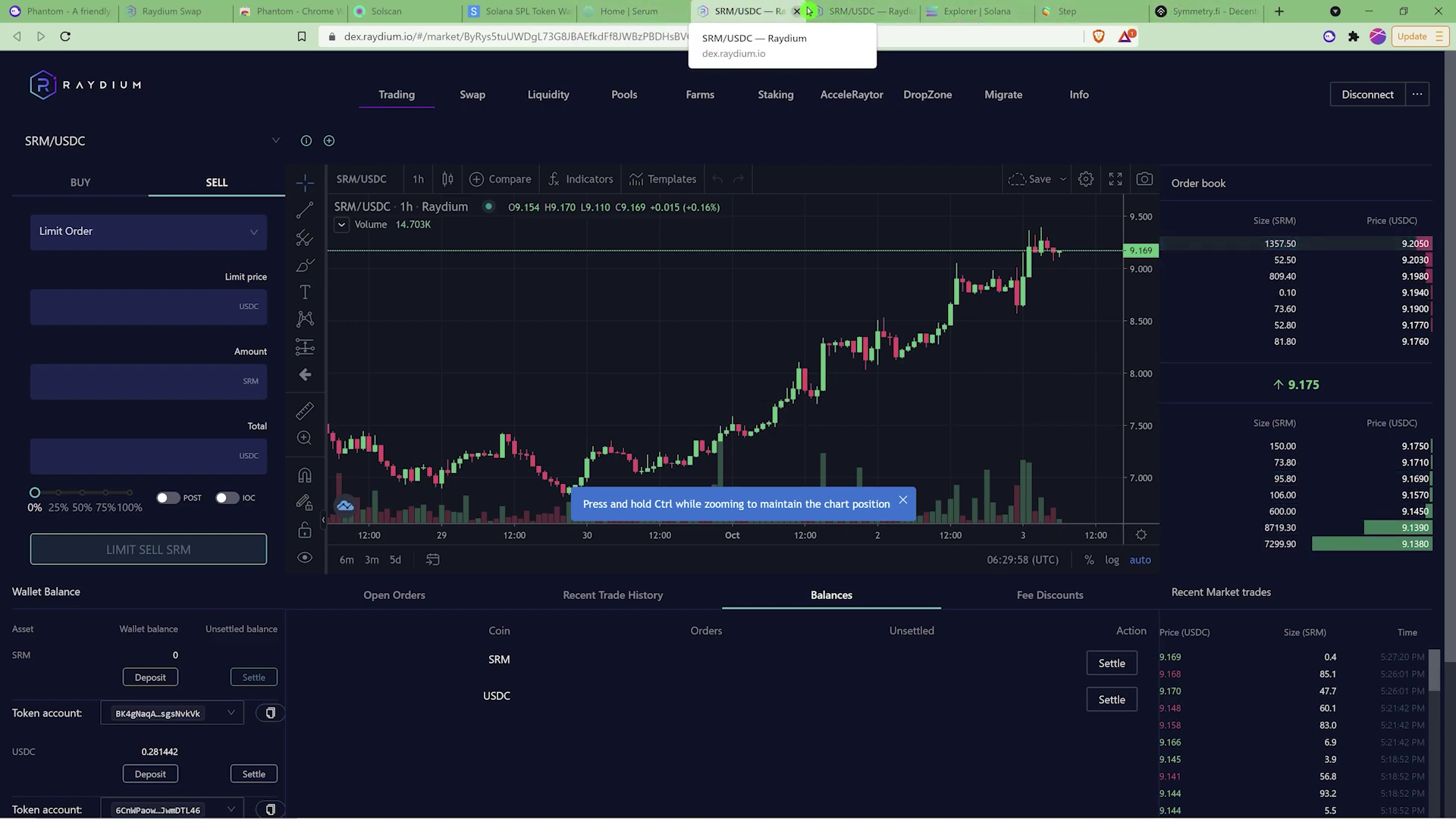
Open Symmetry's Manage Your Portfolio swap app and connect Phantom Wallet
{"action": "left_click", "coordinate": [1206, 17]}
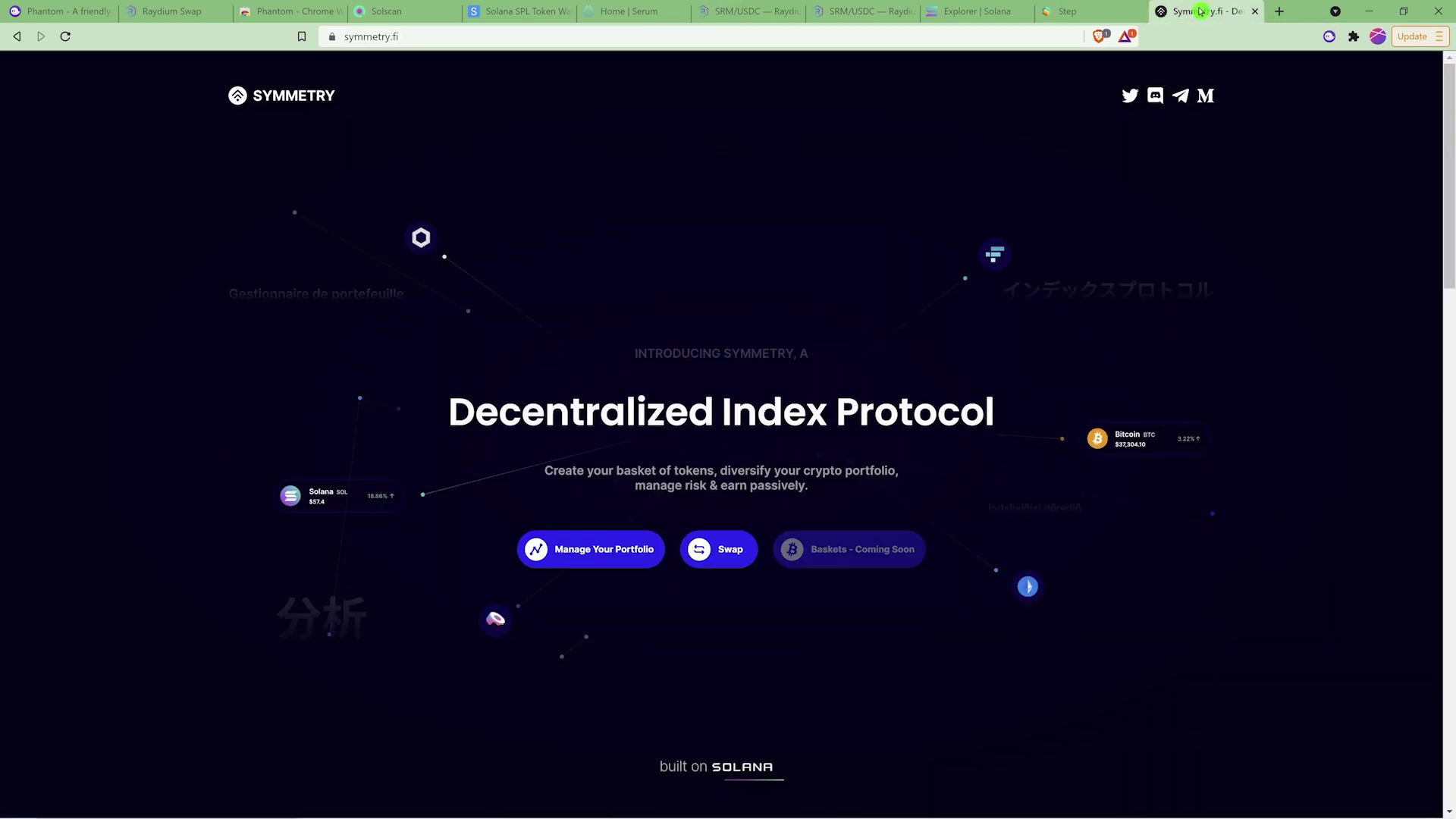
{"action": "left_click", "coordinate": [606, 535]}
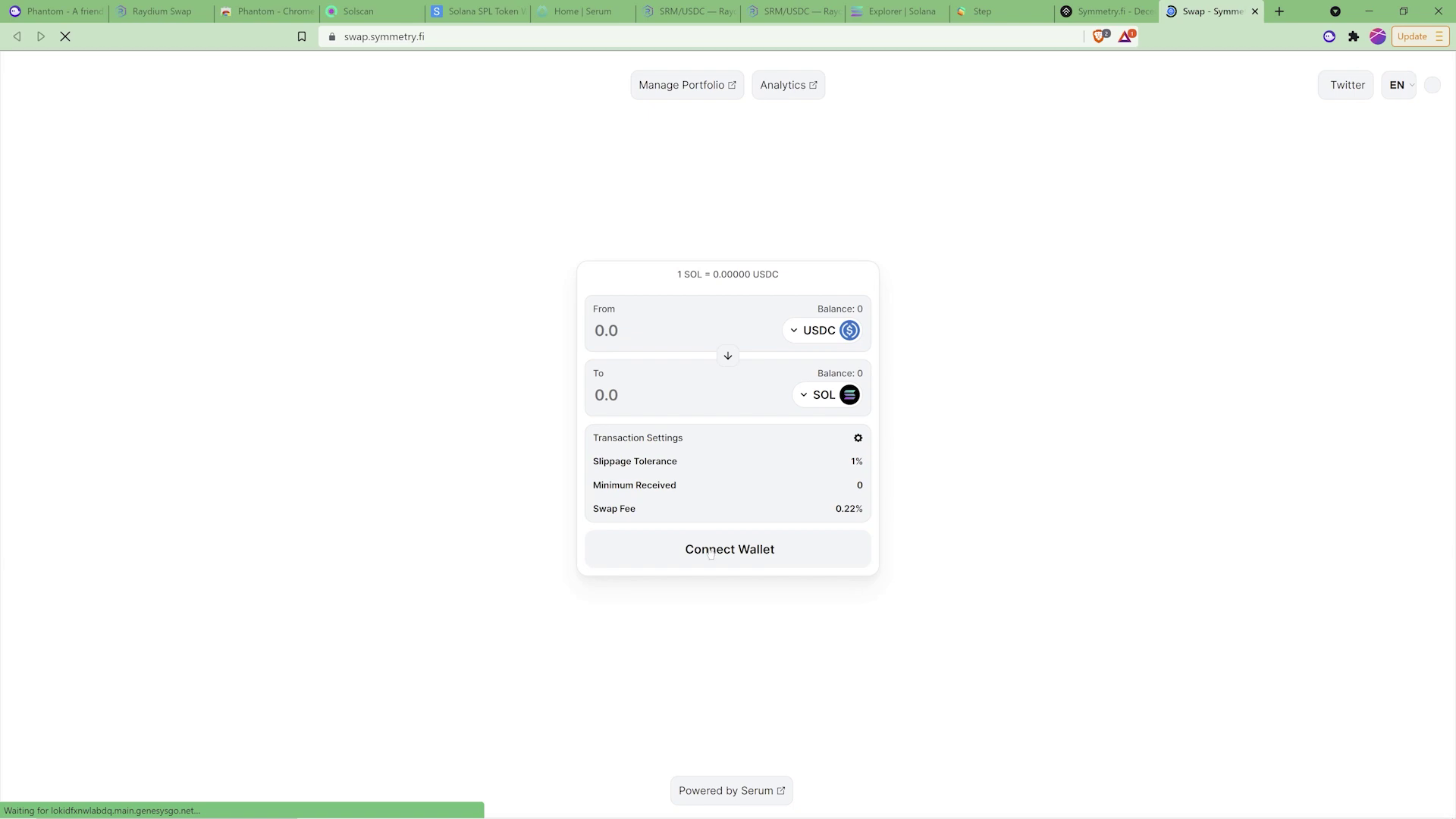
{"action": "left_click", "coordinate": [724, 548]}
{"action": "left_click", "coordinate": [726, 412]}
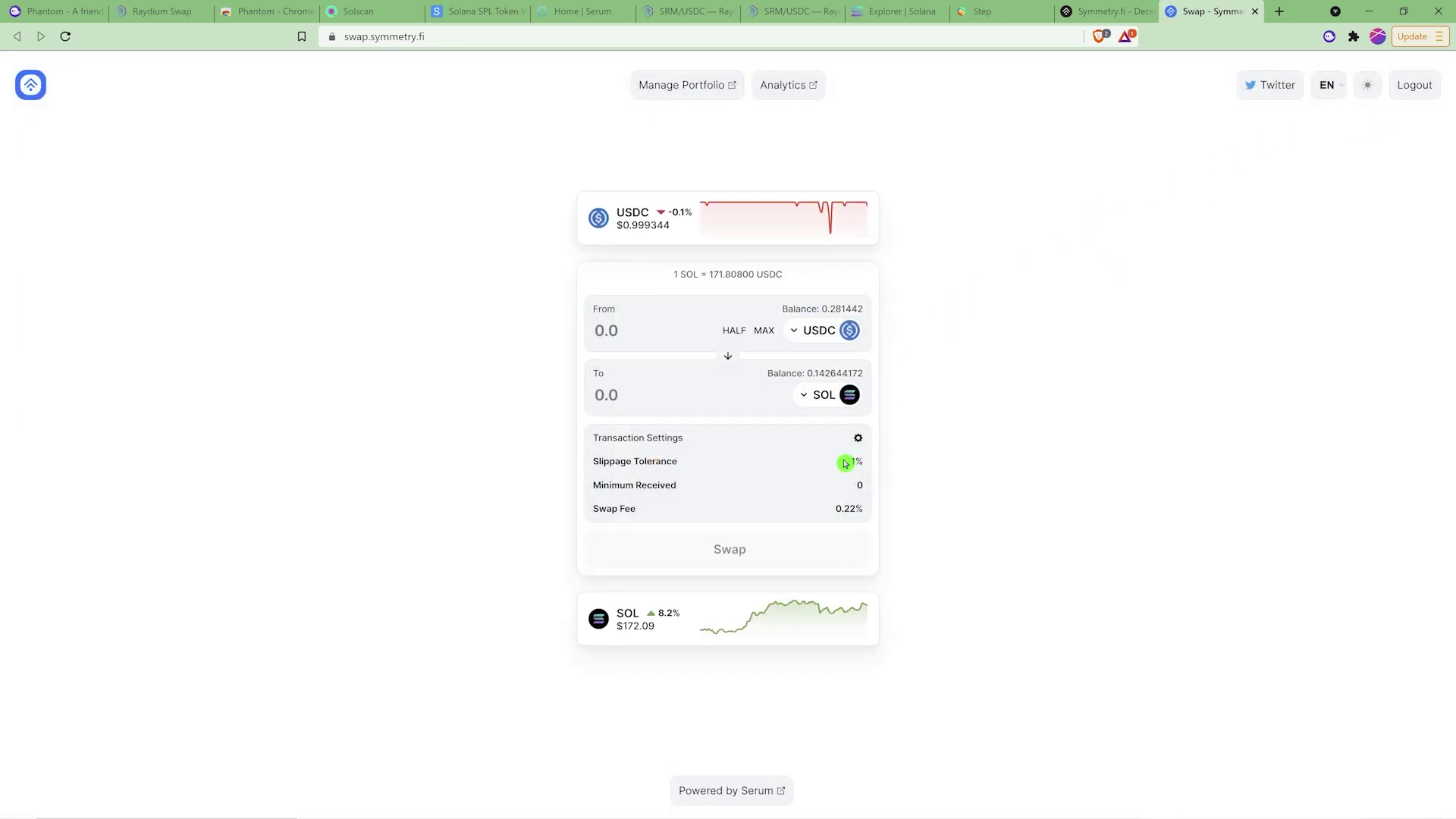
List the wallet's OpenOrders accounts from Transaction Settings and note the current SOL balance
{"action": "left_click", "coordinate": [858, 439]}
{"action": "left_click", "coordinate": [707, 506]}
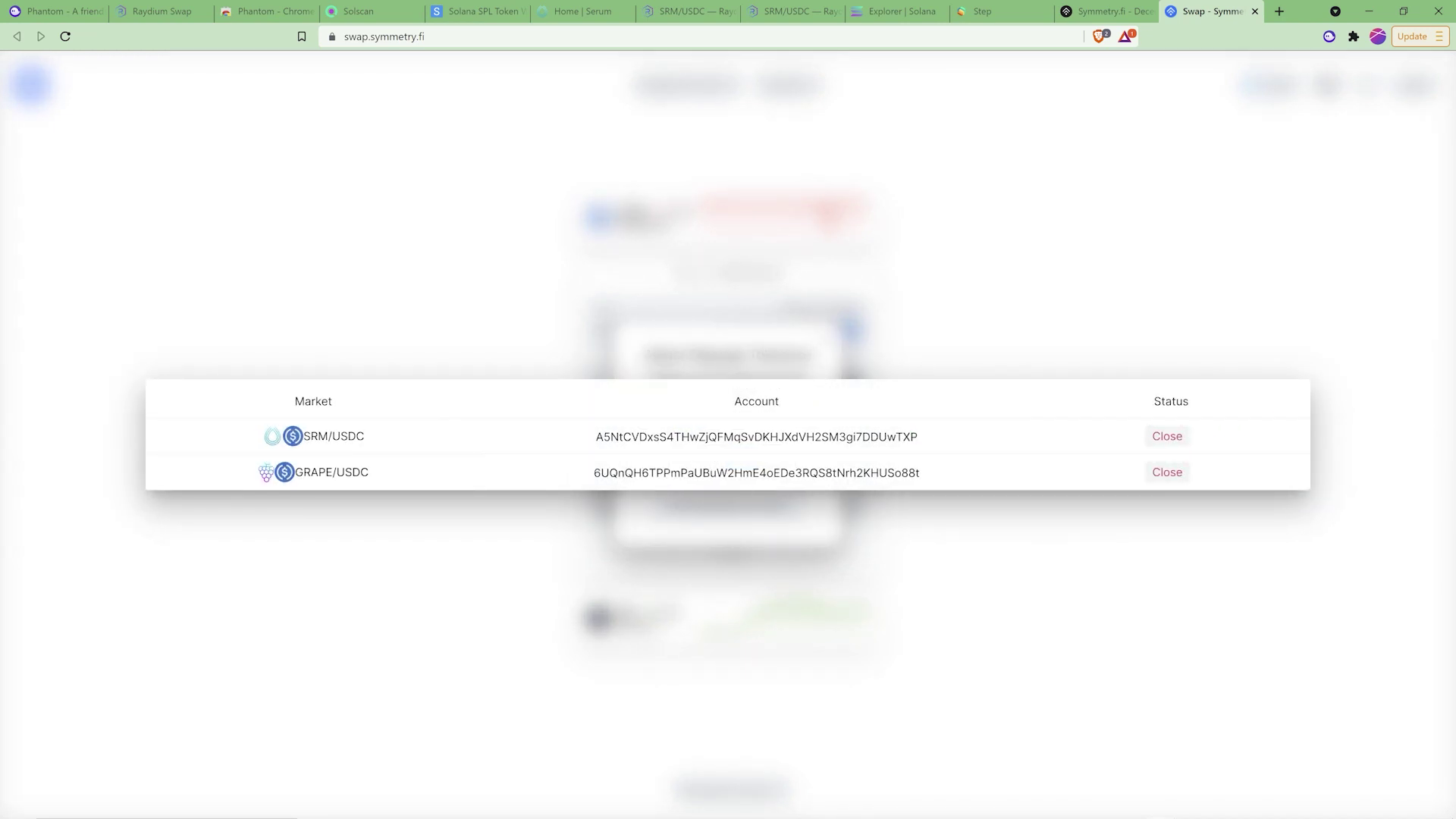
{"action": "left_click", "coordinate": [1330, 37]}
{"action": "left_click", "coordinate": [1035, 407]}
Close and approve the SRM/USDC and GRAPE/USDC OpenOrders accounts, then confirm about 0.189 SOL
{"action": "left_click", "coordinate": [1172, 443]}
{"action": "left_click", "coordinate": [1396, 391]}
{"action": "left_click", "coordinate": [1168, 472]}
{"action": "left_click", "coordinate": [1398, 390]}
{"action": "left_click", "coordinate": [1328, 37]}
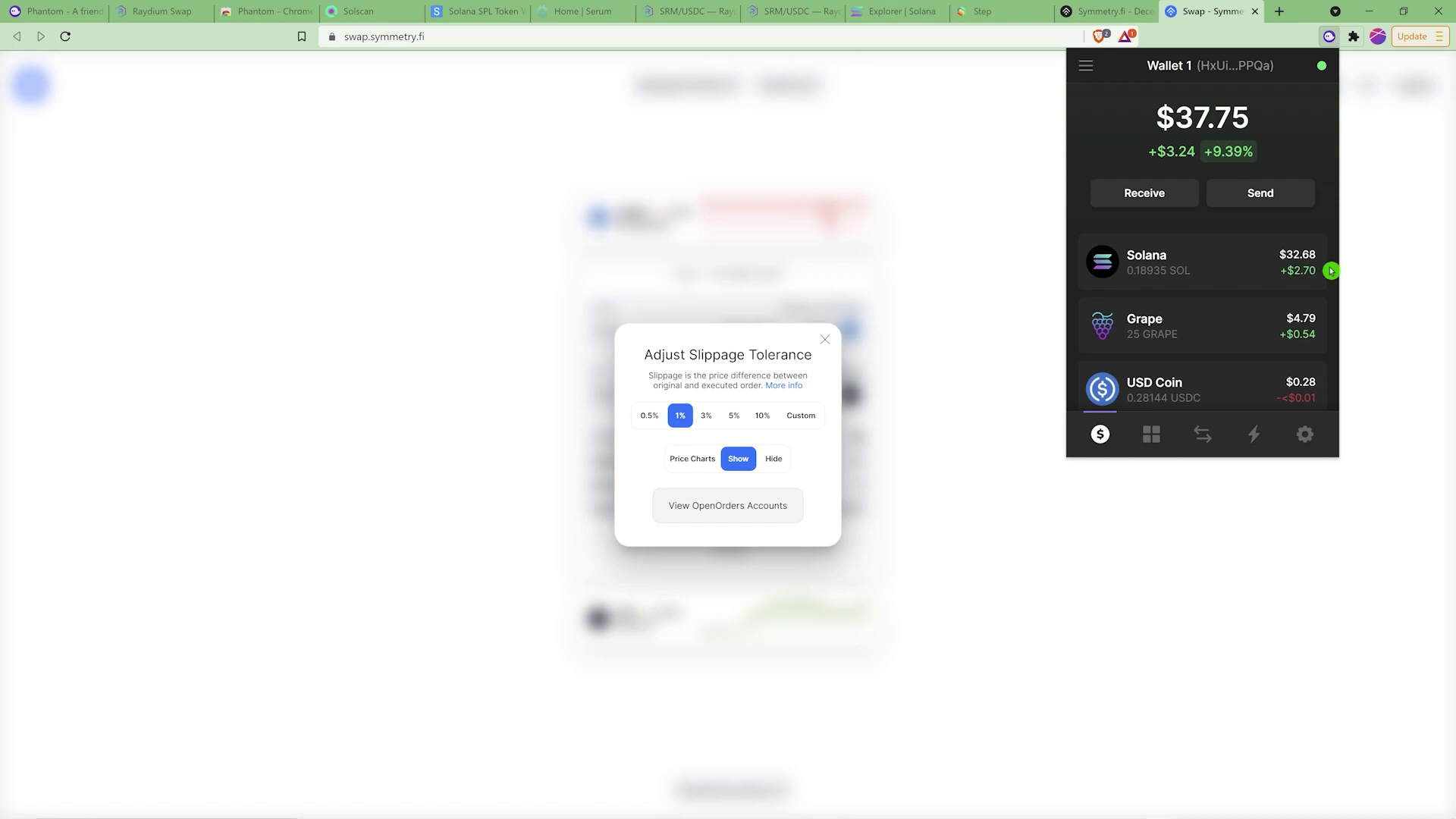
Dismiss the Adjust Slippage Tolerance dialog to return to the swap page showing 0.189349692 SOL
{"action": "left_click", "coordinate": [825, 340]}
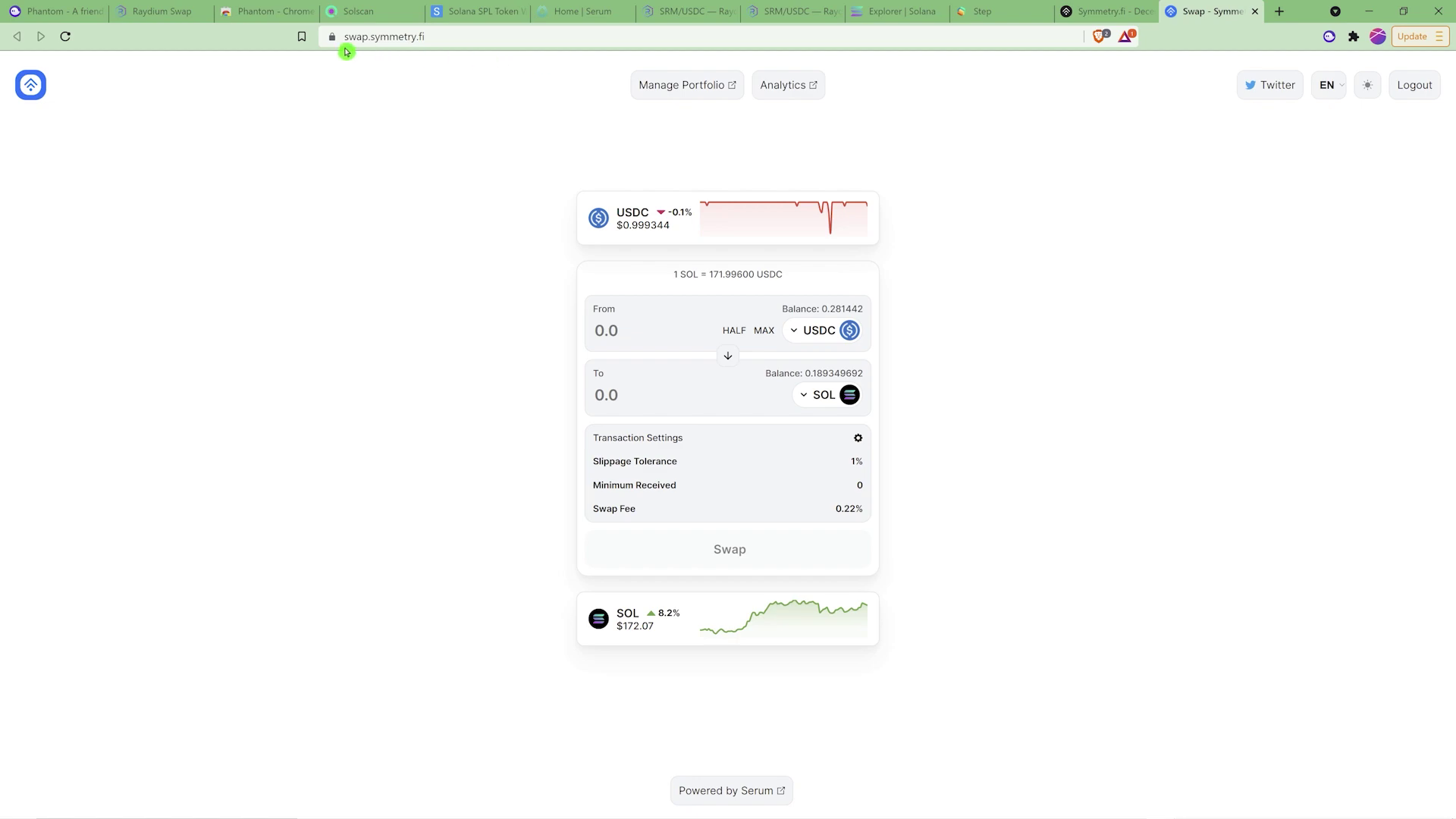